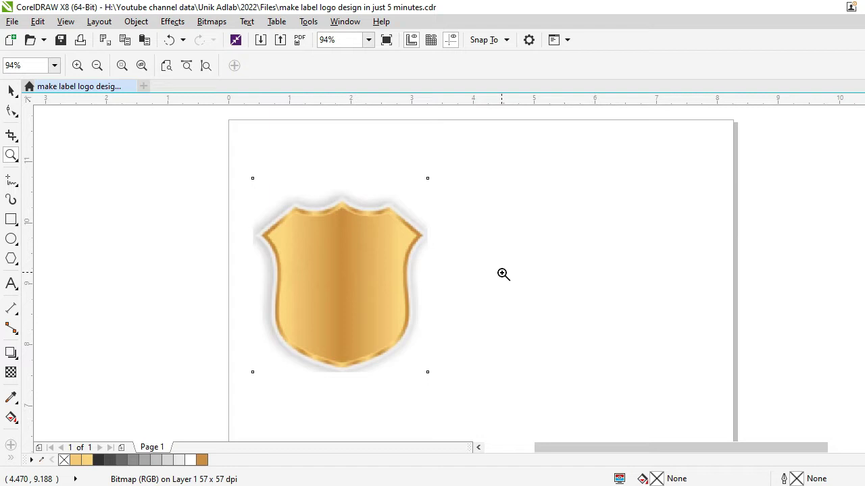
pyautogui.moveTo(213, 173); pyautogui.dragTo(728, 391)
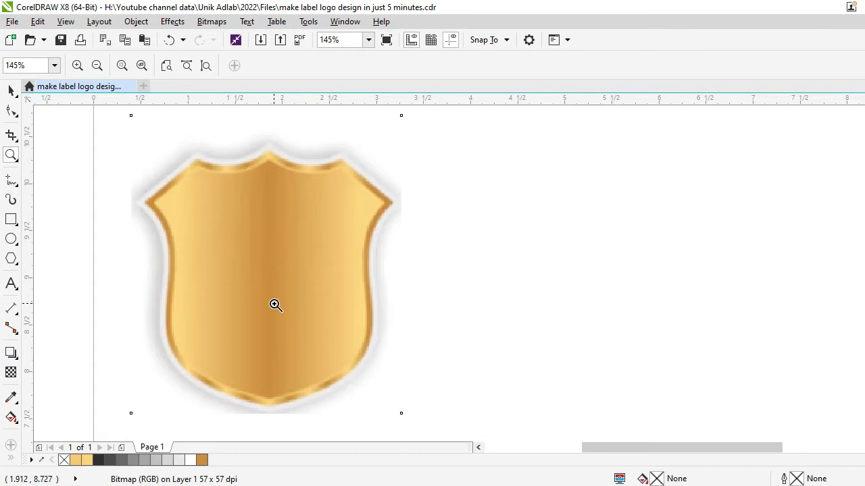
pyautogui.moveTo(92, 142); pyautogui.dragTo(471, 412)
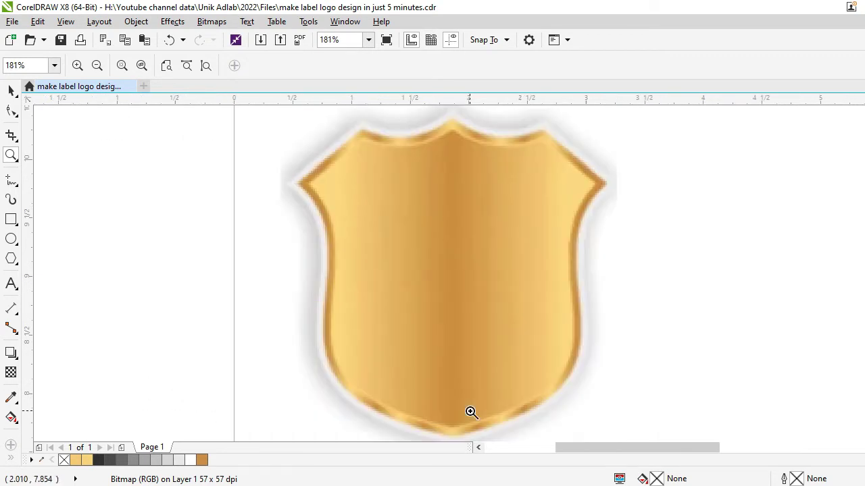
pyautogui.rightClick(412, 297)
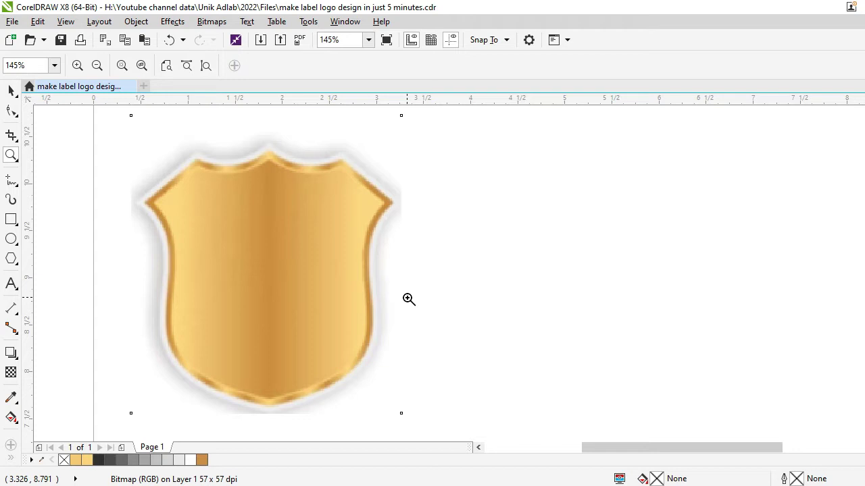
pyautogui.rightClick(334, 235)
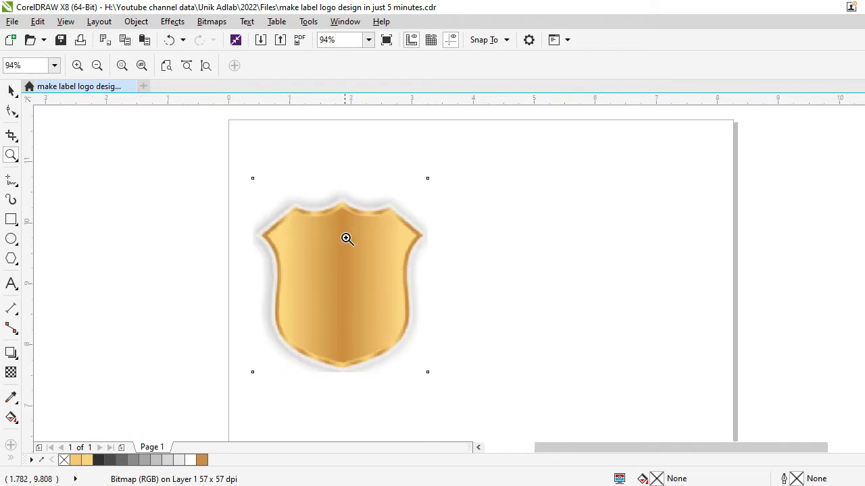
# - Draw a circle about 2.36 inches in diameter in the empty area beside the gold reference shield
pyautogui.moveTo(191, 165); pyautogui.dragTo(764, 390)
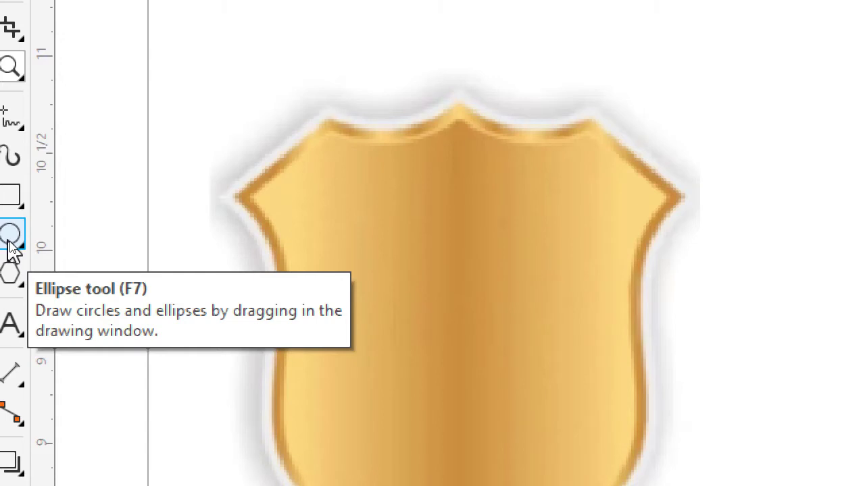
pyautogui.click(10, 235)
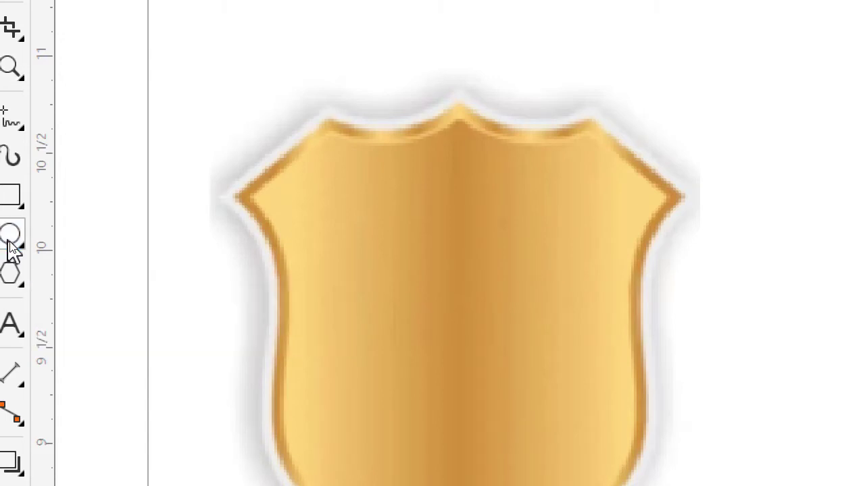
pyautogui.moveTo(398, 175); pyautogui.dragTo(628, 392)
pyautogui.click(10, 89)
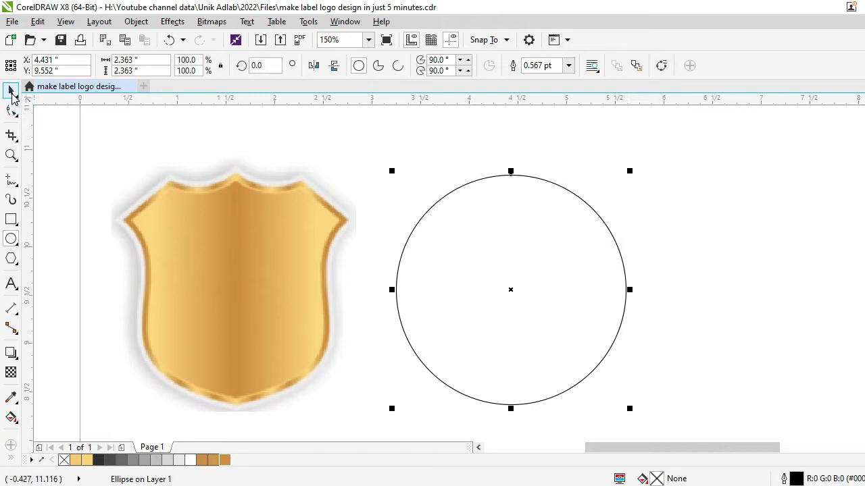
pyautogui.click(720, 268)
pyautogui.click(485, 272)
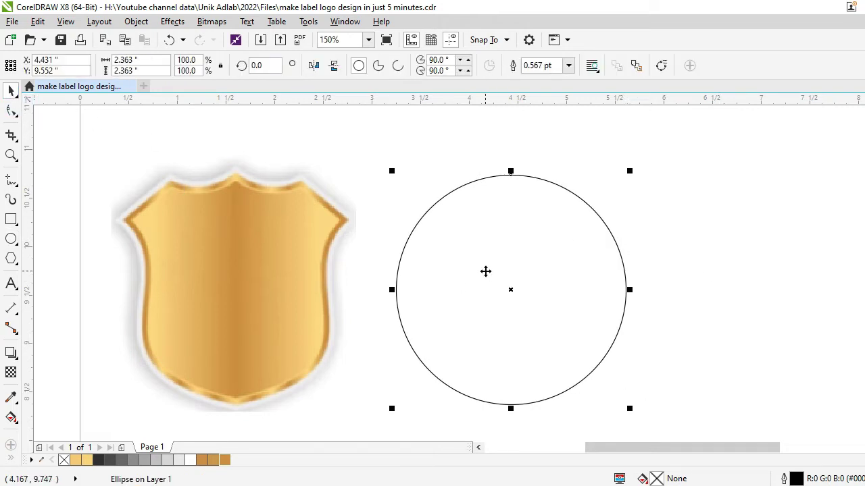
# - Duplicate the circle horizontally to the right so the copy overlaps the original by more than half its width
pyautogui.moveTo(485, 260); pyautogui.dragTo(589, 254)
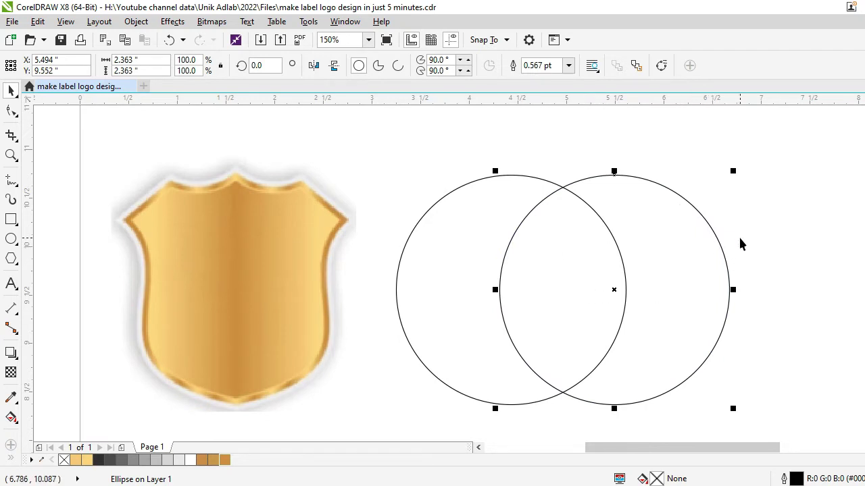
pyautogui.click(763, 217)
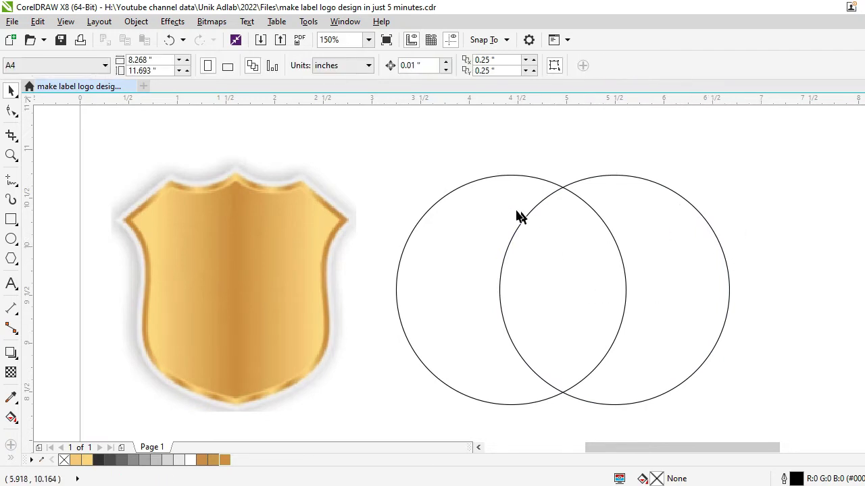
pyautogui.click(552, 274)
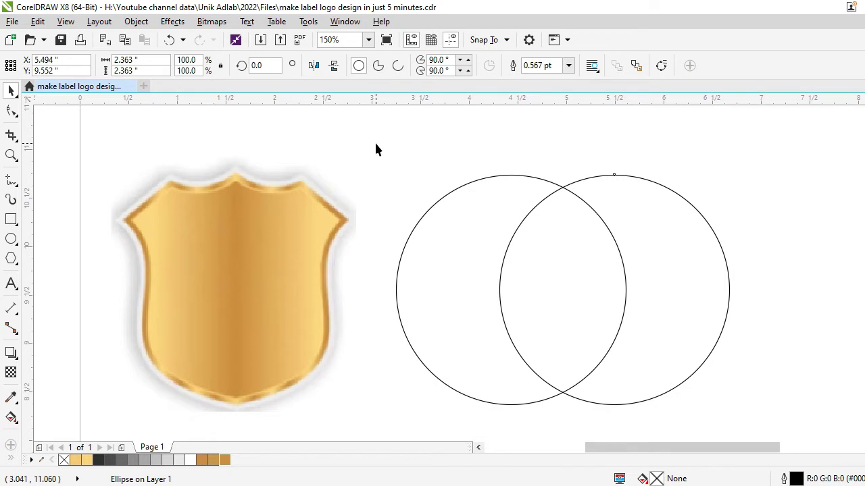
# - Create an Intersect shape from the two overlapping circles and delete both original circles, leaving only the pointed oval
pyautogui.moveTo(376, 143); pyautogui.dragTo(755, 428)
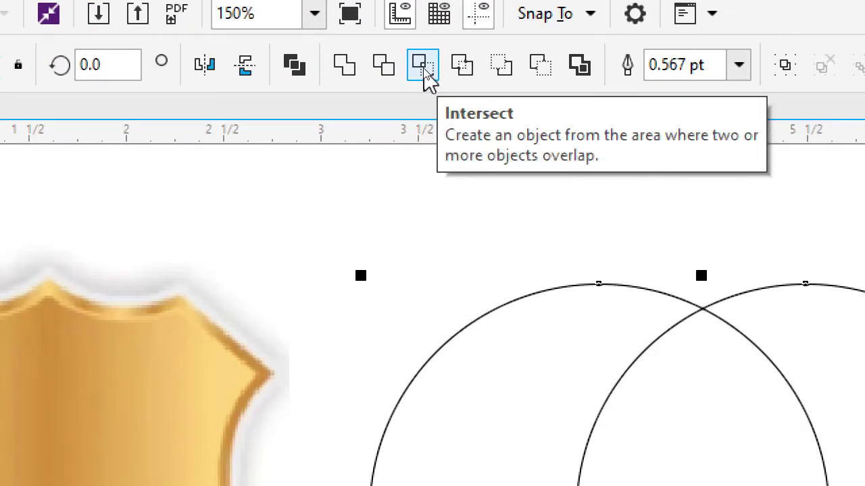
pyautogui.click(423, 68)
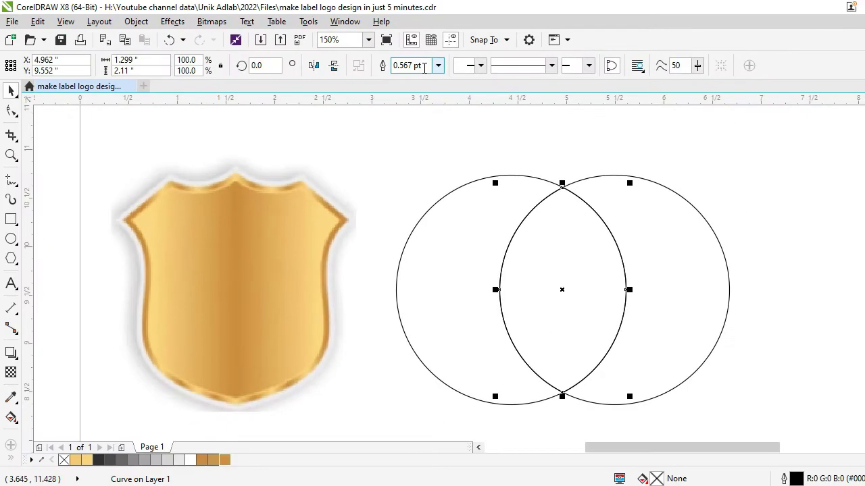
pyautogui.click(494, 154)
pyautogui.click(454, 268)
pyautogui.press('Delete')
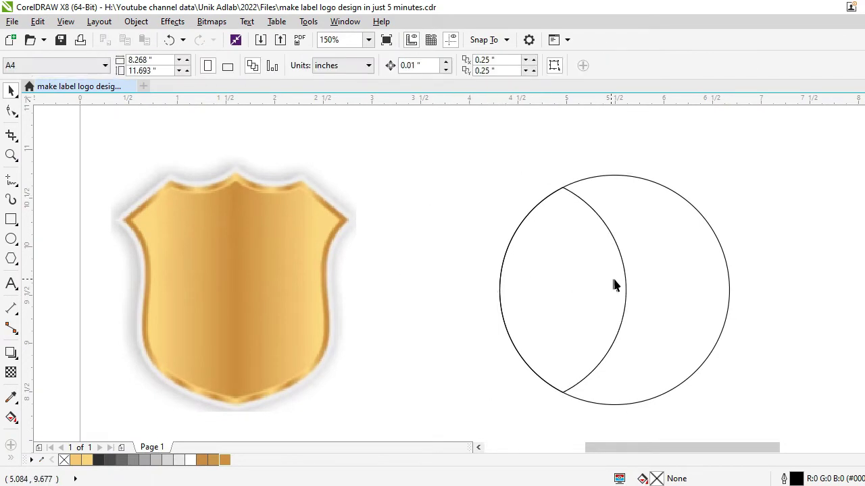
pyautogui.click(668, 271)
pyautogui.press('Delete')
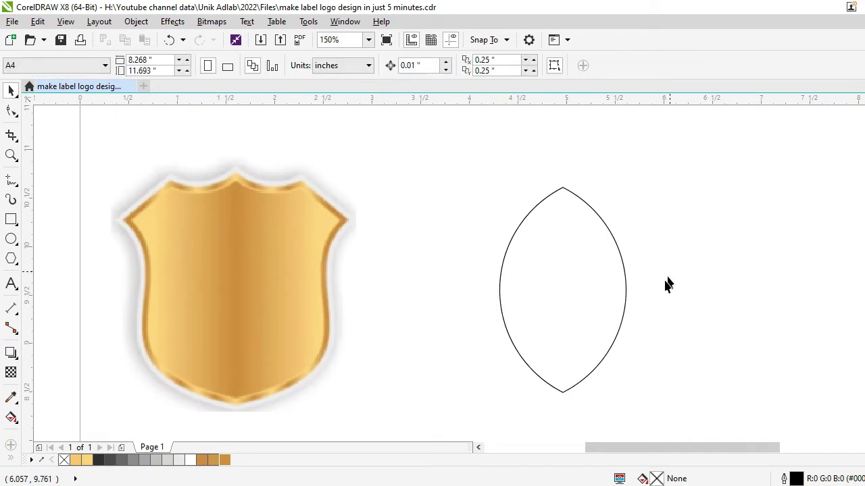
# - Draw a straight vertical line about 3.11 inches long to the right of the pointed oval
pyautogui.click(550, 285)
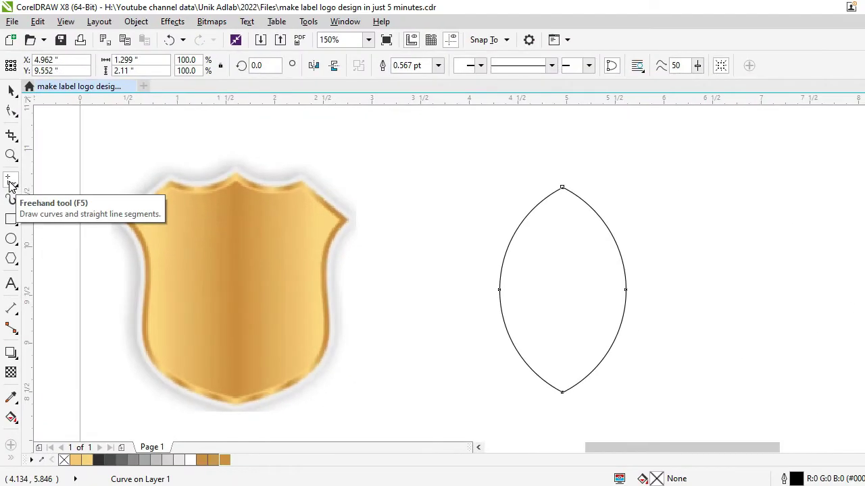
pyautogui.click(10, 183)
pyautogui.click(697, 120)
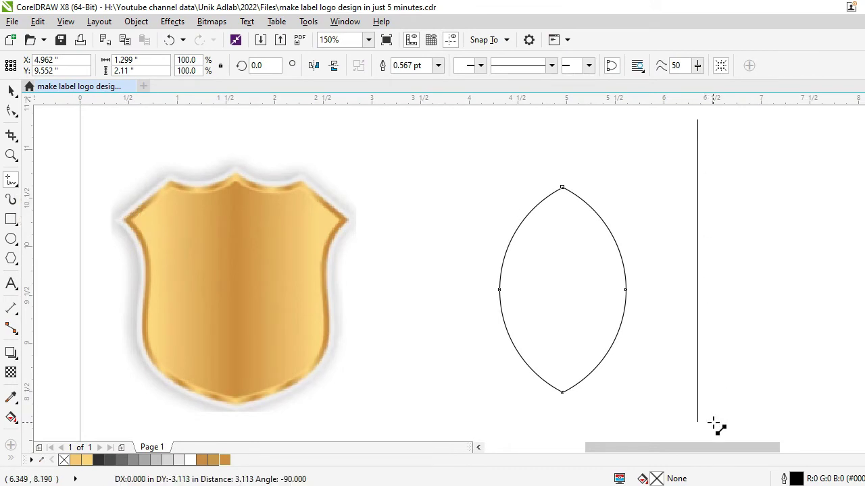
pyautogui.click(713, 423)
pyautogui.click(11, 92)
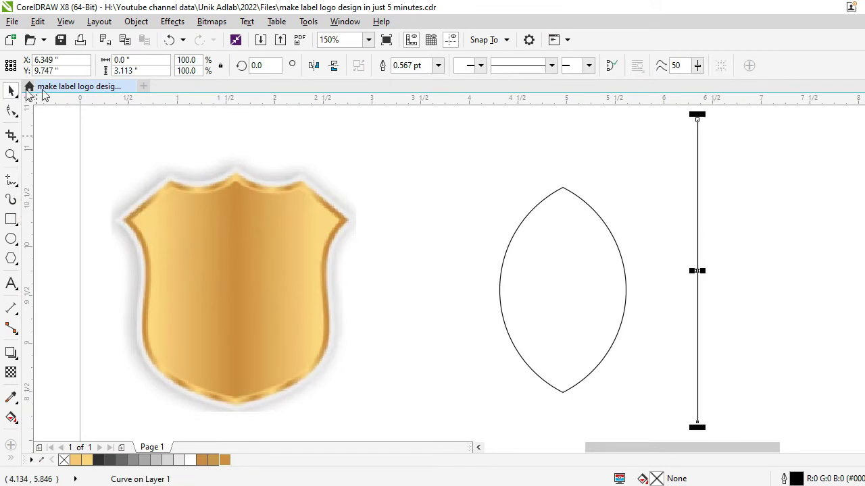
# - Align the vertical line to the pointed oval's horizontal centre so it runs through both tips
pyautogui.keyDown('shift'); pyautogui.click(560, 282); pyautogui.keyUp('shift')
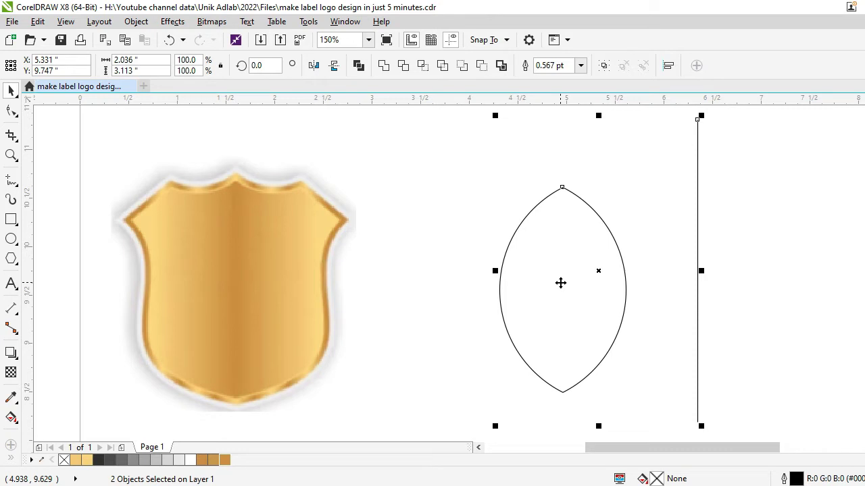
pyautogui.press('c')
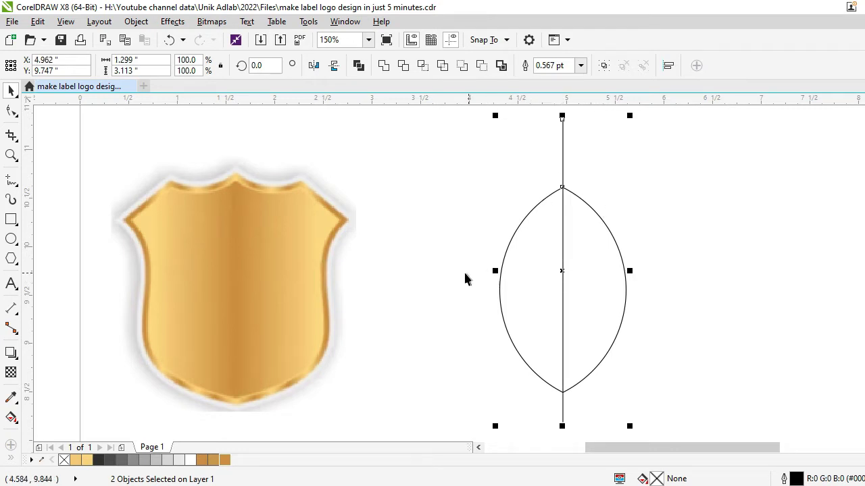
pyautogui.click(679, 315)
# - Draw a rectangle over the upper part of the pointed oval and cut that part away with Back minus front
pyautogui.click(520, 260)
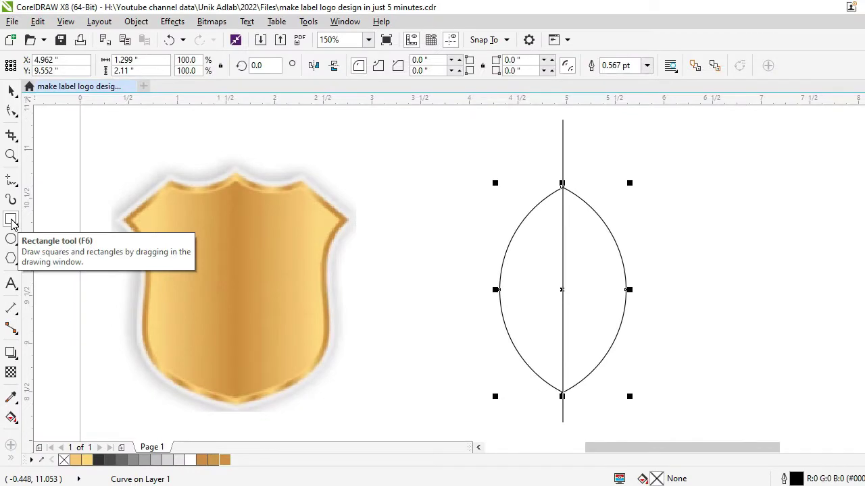
pyautogui.moveTo(455, 131); pyautogui.dragTo(670, 273)
pyautogui.click(11, 90)
pyautogui.click(424, 150)
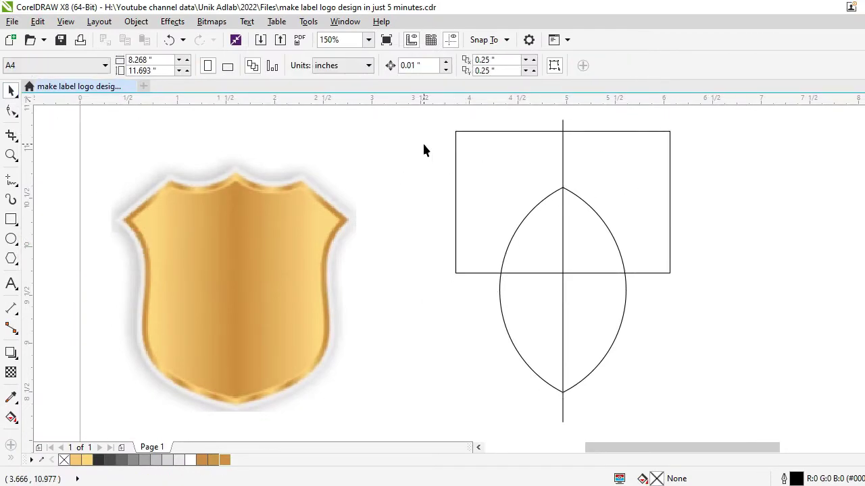
pyautogui.moveTo(425, 128)
pyautogui.mouseDown()
pyautogui.moveTo(482, 207)
pyautogui.moveTo(714, 383)
pyautogui.moveTo(722, 401)
pyautogui.mouseUp()
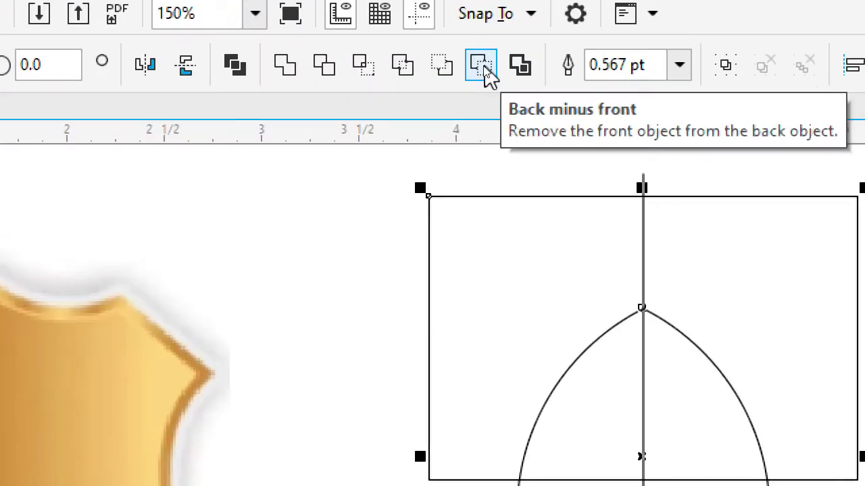
pyautogui.click(481, 65)
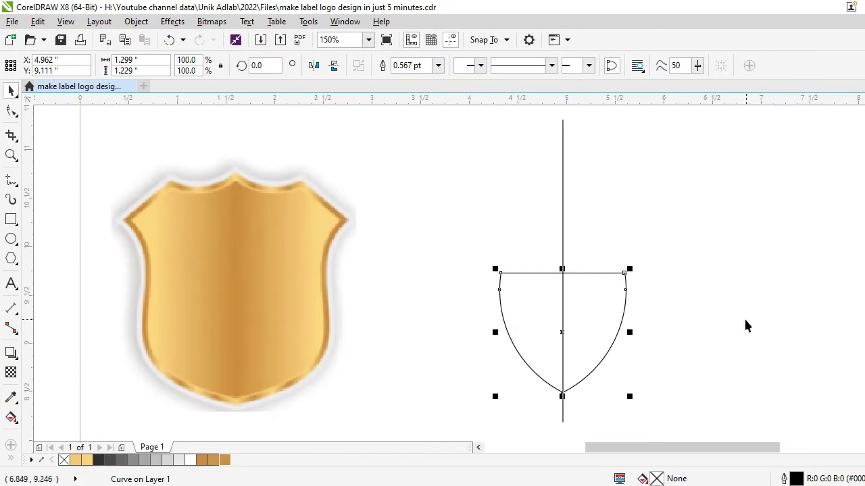
pyautogui.click(704, 300)
pyautogui.click(11, 155)
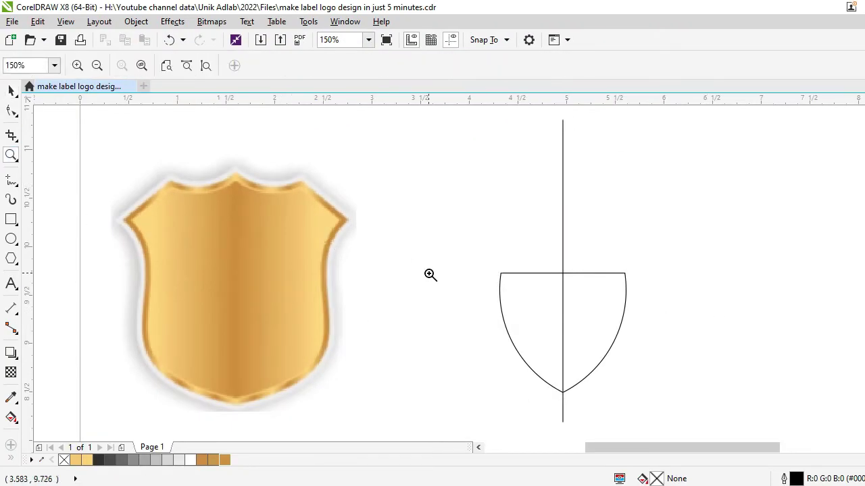
pyautogui.moveTo(635, 396); pyautogui.dragTo(706, 433)
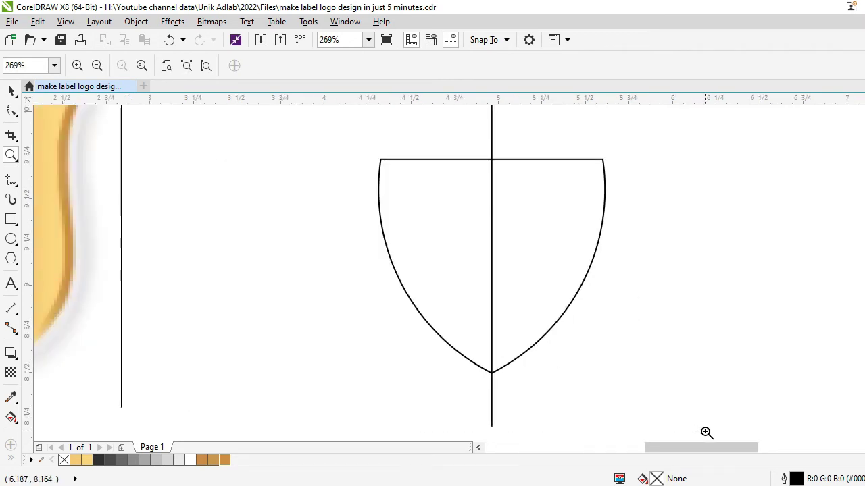
pyautogui.rightClick(473, 313)
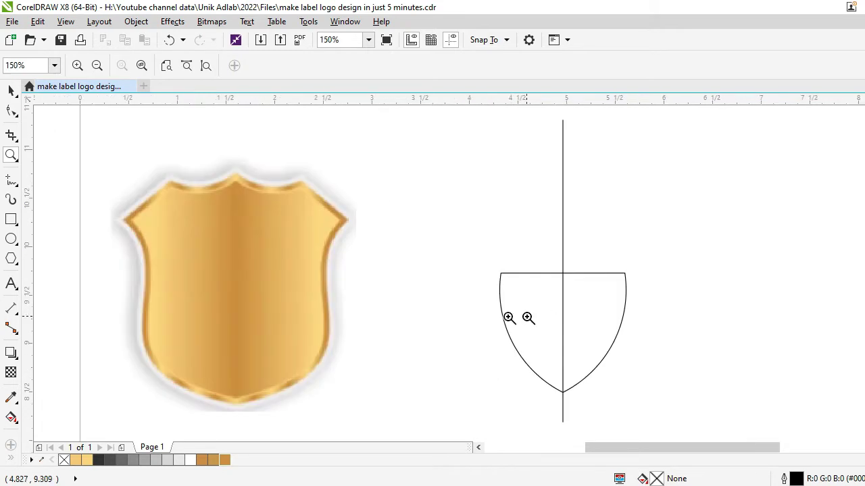
pyautogui.moveTo(431, 246); pyautogui.dragTo(689, 403)
pyautogui.rightClick(360, 184)
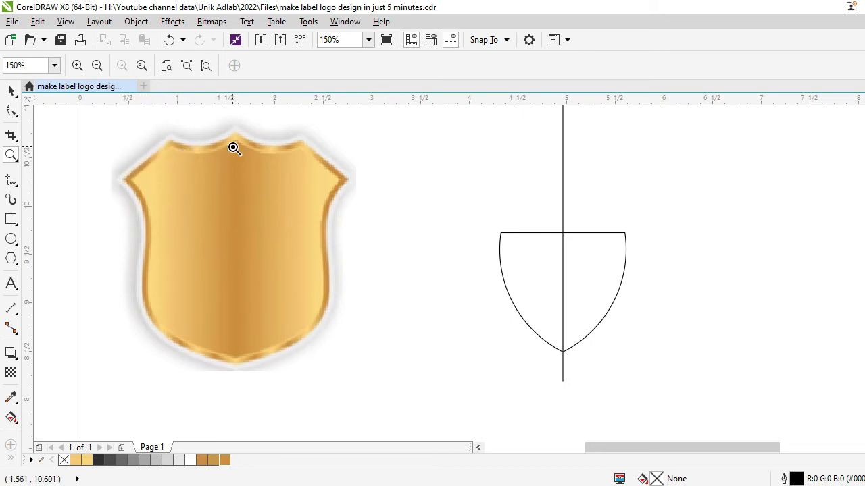
# - Draw a small circle overlapping the upper-left corner of the flat-topped shield outline
pyautogui.moveTo(415, 201); pyautogui.dragTo(689, 401)
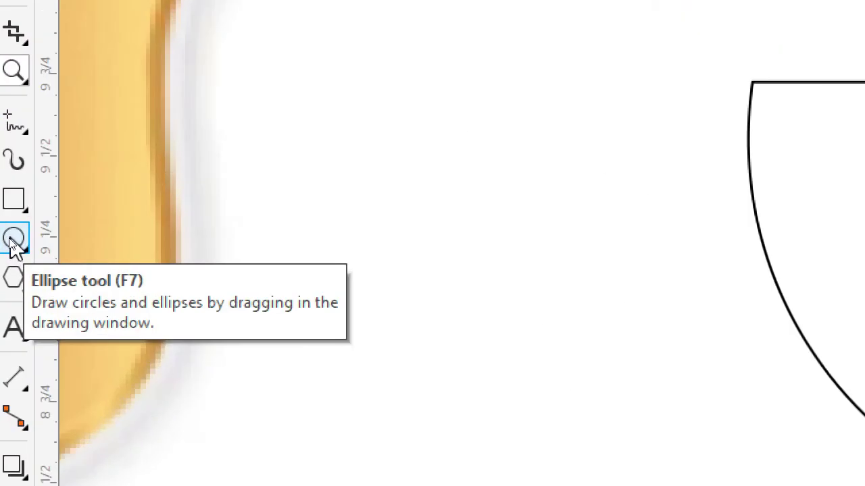
pyautogui.click(11, 239)
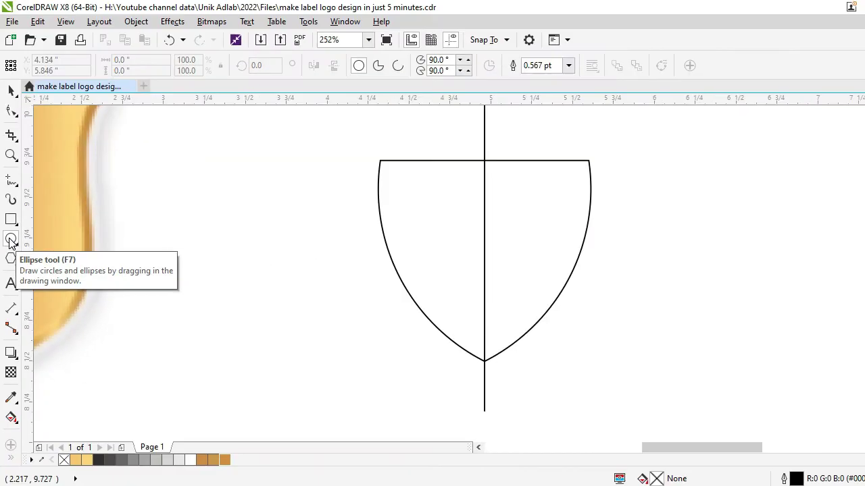
pyautogui.moveTo(327, 122); pyautogui.dragTo(404, 197)
pyautogui.press('space')
pyautogui.click(347, 171)
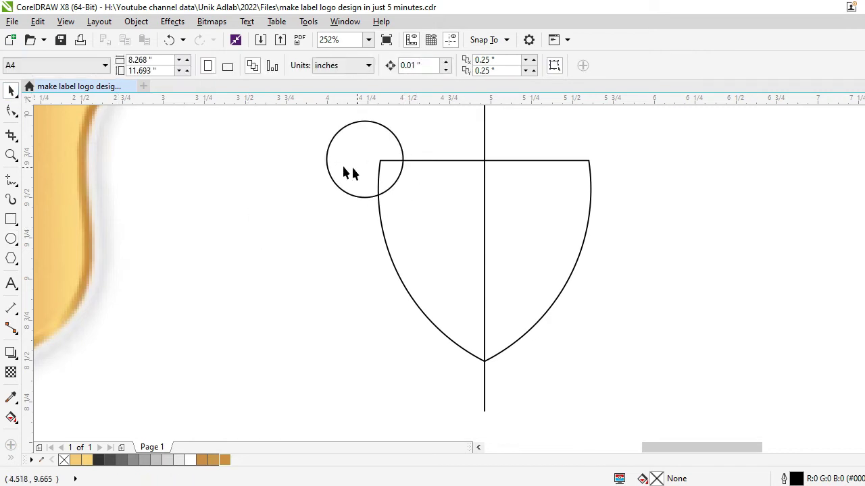
# - Subtract the small circle from the shield outline with Back minus front to notch its upper-left corner
pyautogui.moveTo(653, 366); pyautogui.dragTo(658, 377)
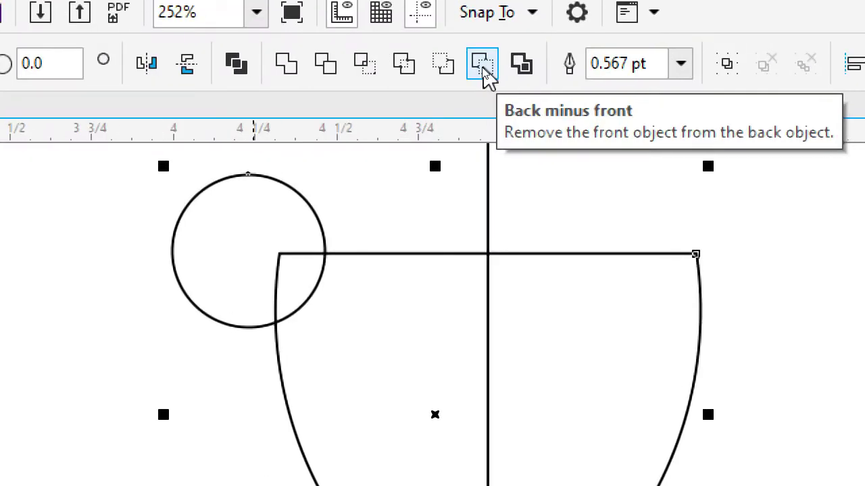
pyautogui.click(482, 65)
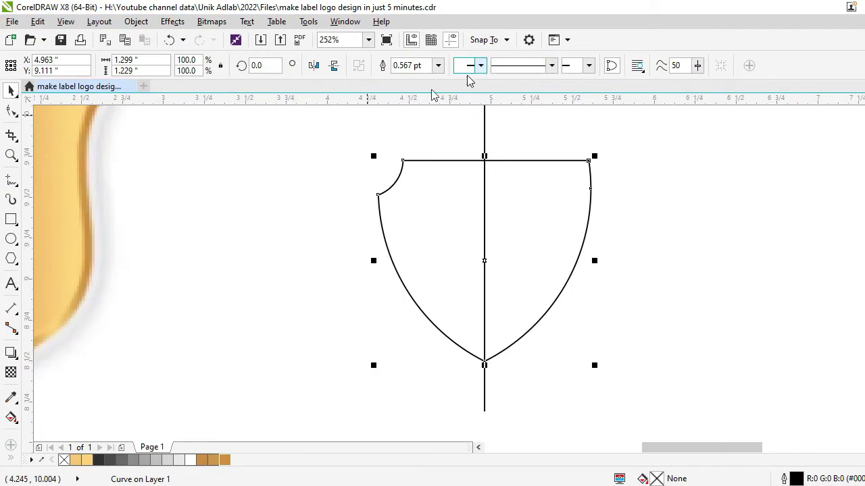
pyautogui.click(314, 169)
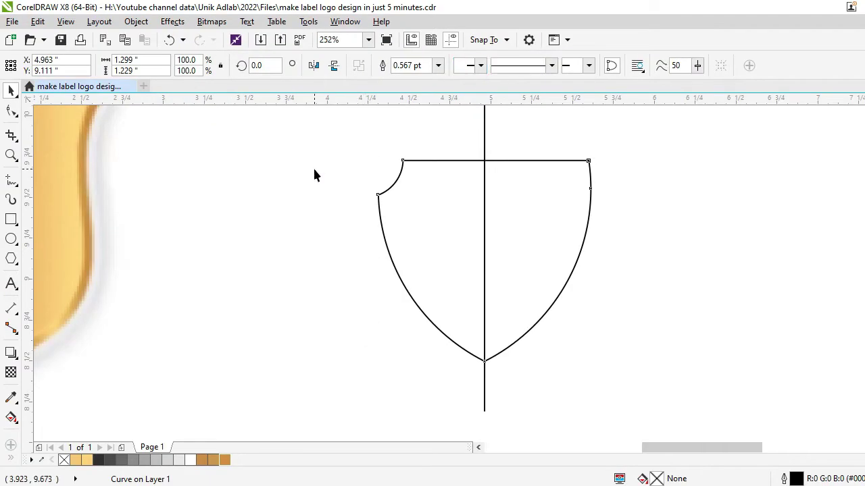
pyautogui.click(396, 189)
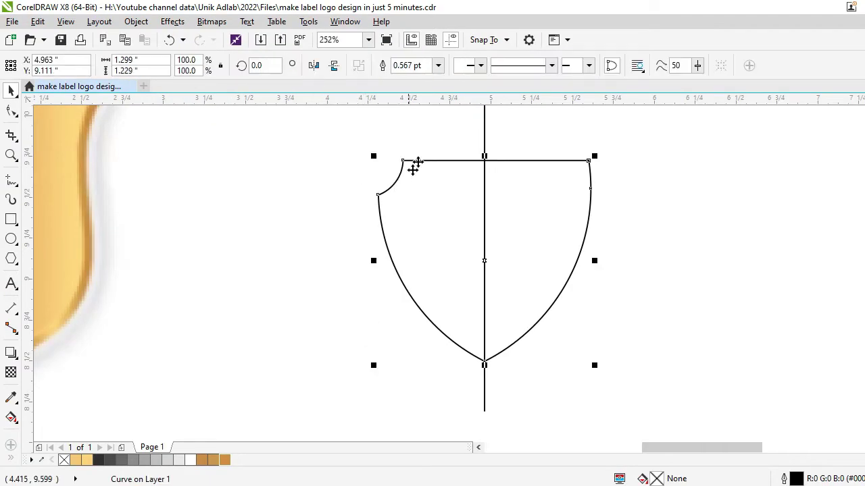
# - Convert the concave notch segment at the shield outline's upper-left corner to a straight line, like the reference shield's slanted corner
pyautogui.click(11, 157)
pyautogui.rightClick(186, 179)
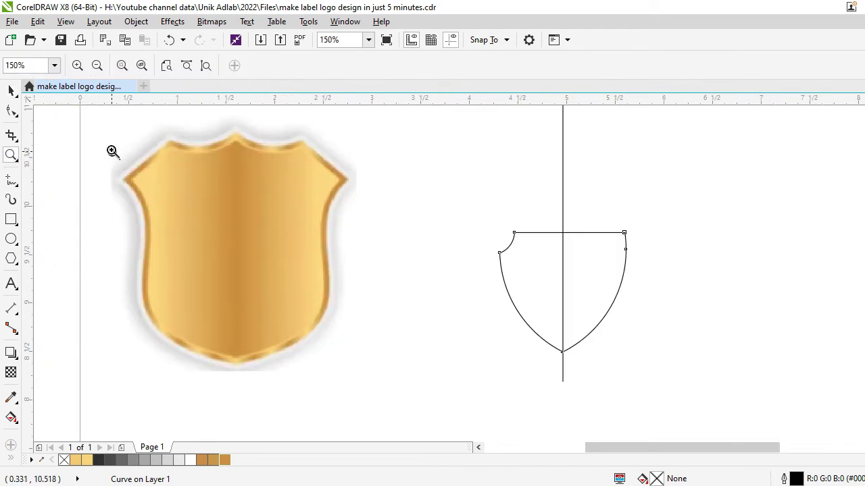
pyautogui.moveTo(92, 133); pyautogui.dragTo(259, 213)
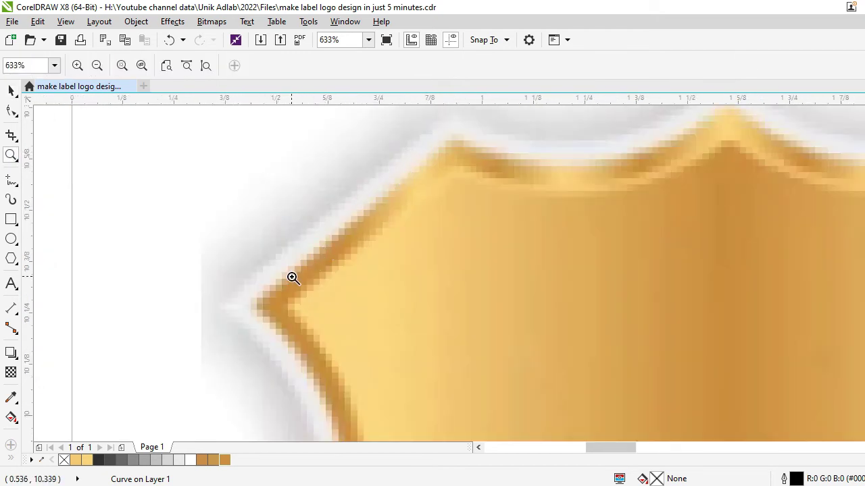
pyautogui.rightClick(413, 236)
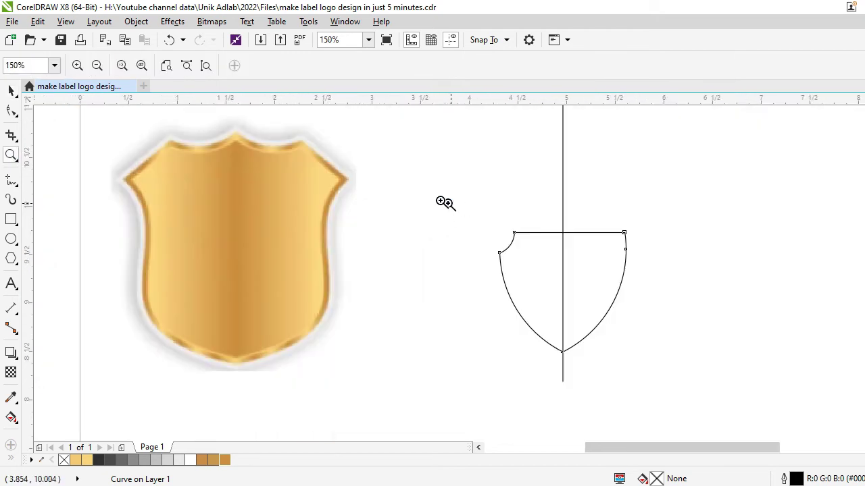
pyautogui.moveTo(427, 196); pyautogui.dragTo(674, 322)
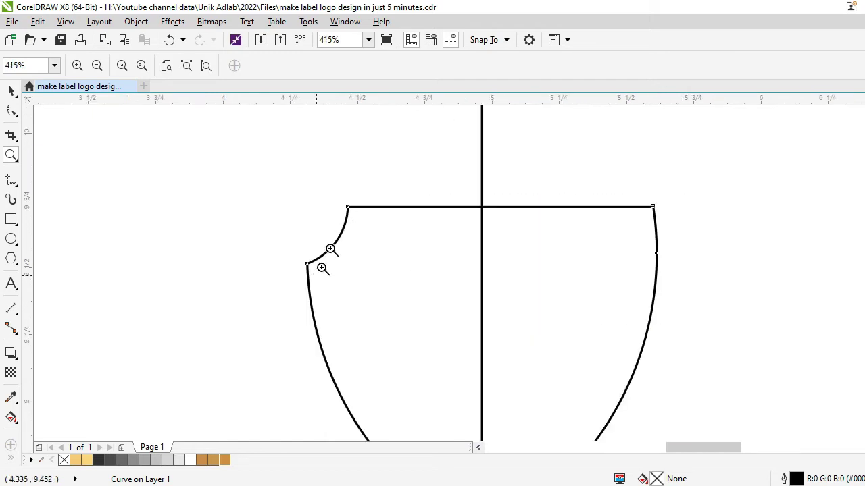
pyautogui.click(11, 110)
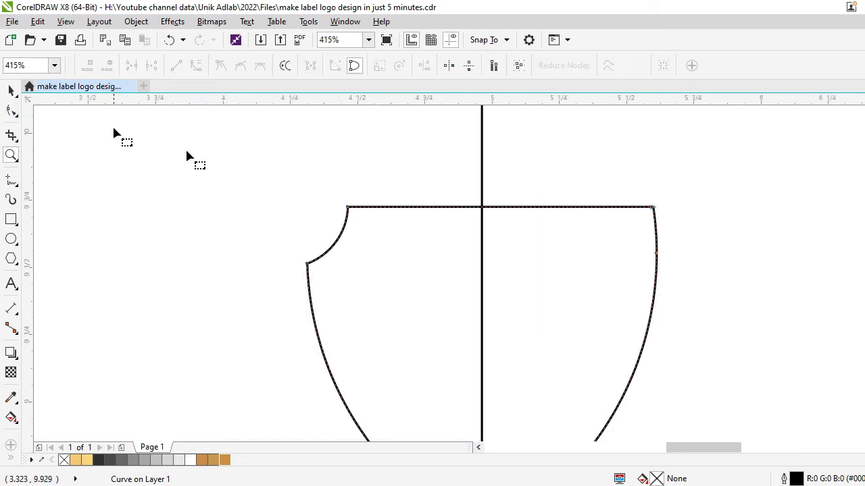
pyautogui.click(338, 244)
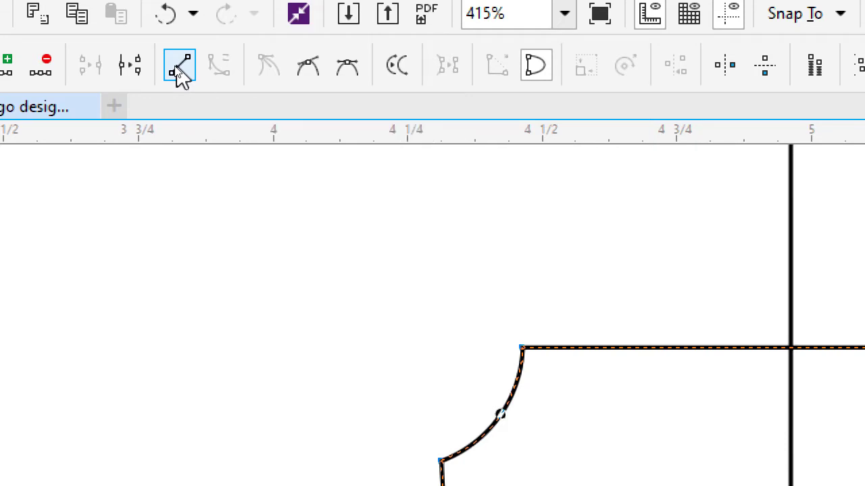
pyautogui.click(180, 68)
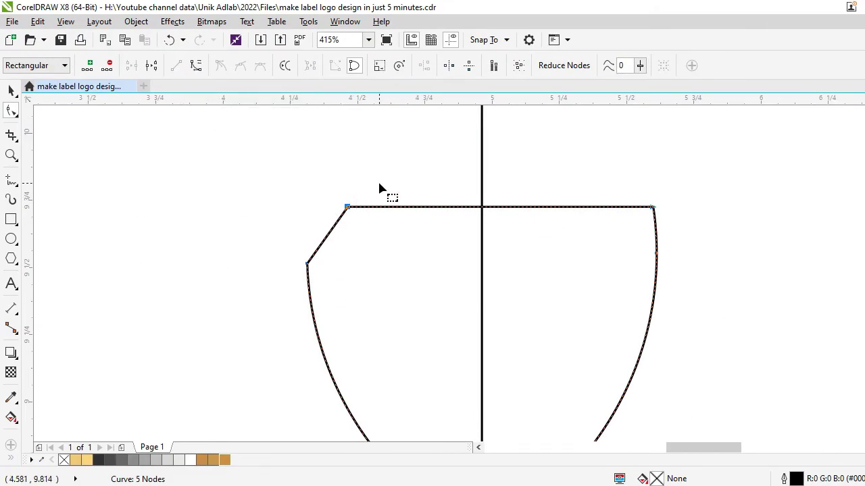
# - Reshape the shield outline's left side into an S-curve, bowing inward below the slanted corner and outward towards the bottom tip
pyautogui.click(11, 154)
pyautogui.keyDown('shift'); pyautogui.click(392, 255); pyautogui.keyUp('shift')
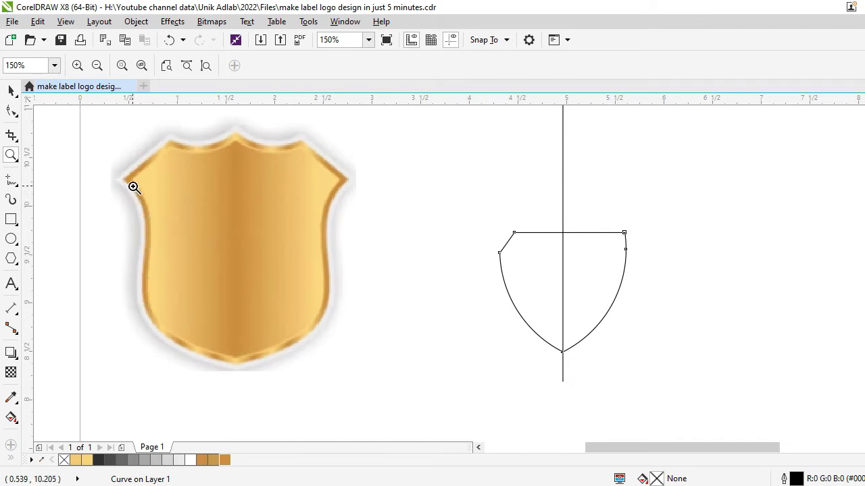
pyautogui.moveTo(411, 200); pyautogui.dragTo(688, 425)
pyautogui.rightClick(425, 240)
pyautogui.click(10, 89)
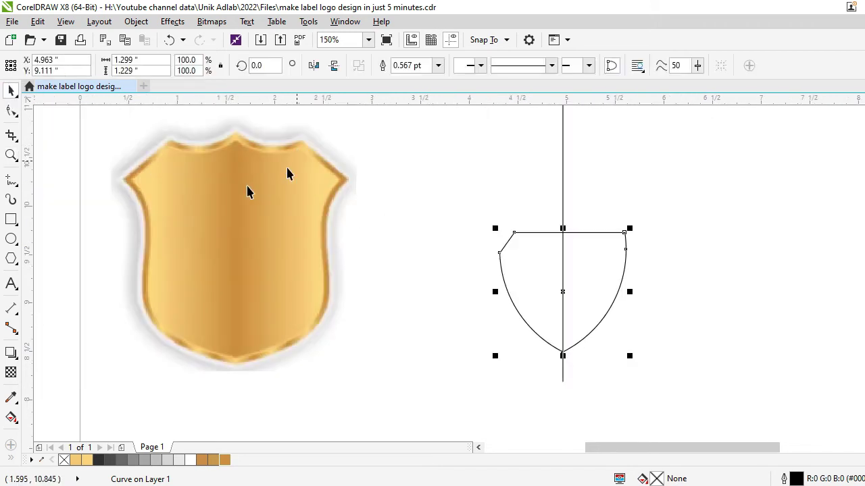
pyautogui.click(11, 155)
pyautogui.moveTo(334, 179); pyautogui.dragTo(712, 412)
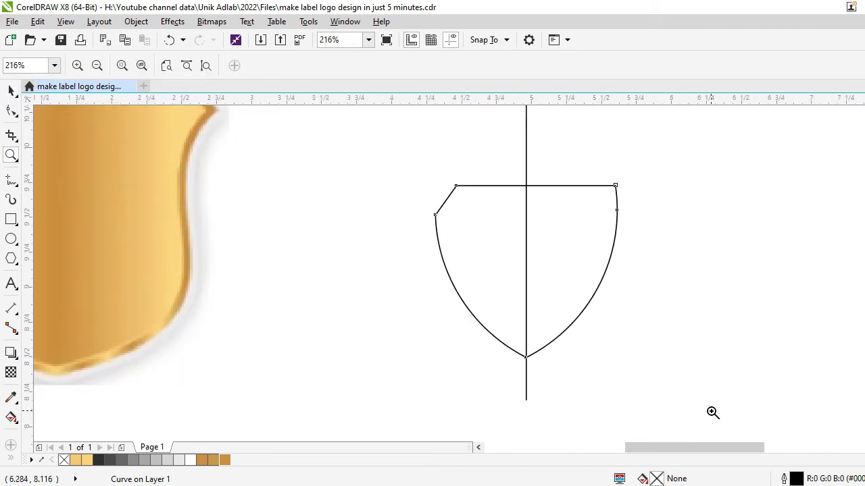
pyautogui.click(11, 110)
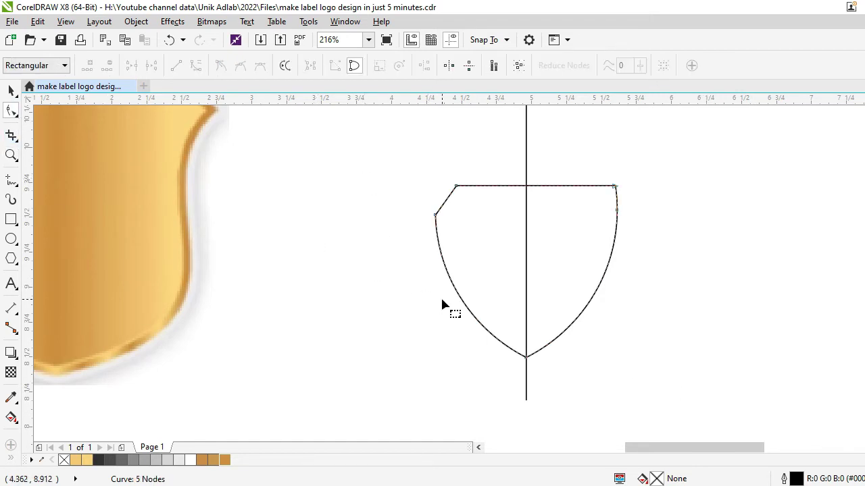
pyautogui.click(525, 357)
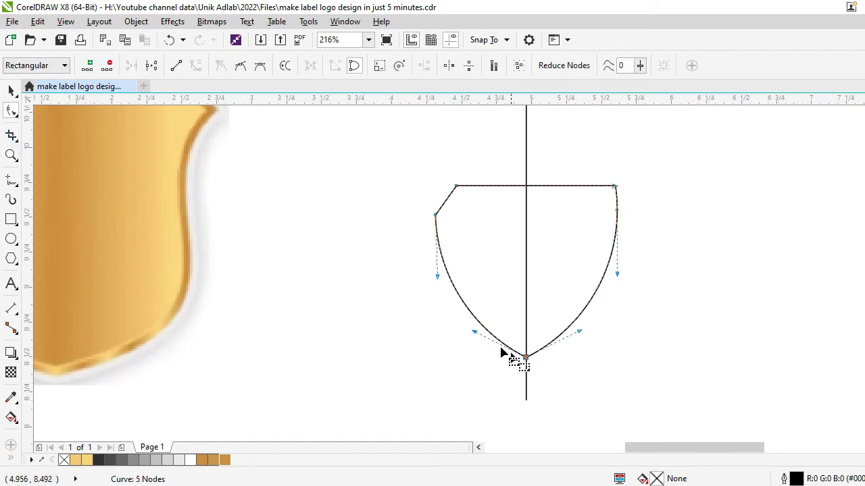
pyautogui.moveTo(438, 282); pyautogui.dragTo(478, 247)
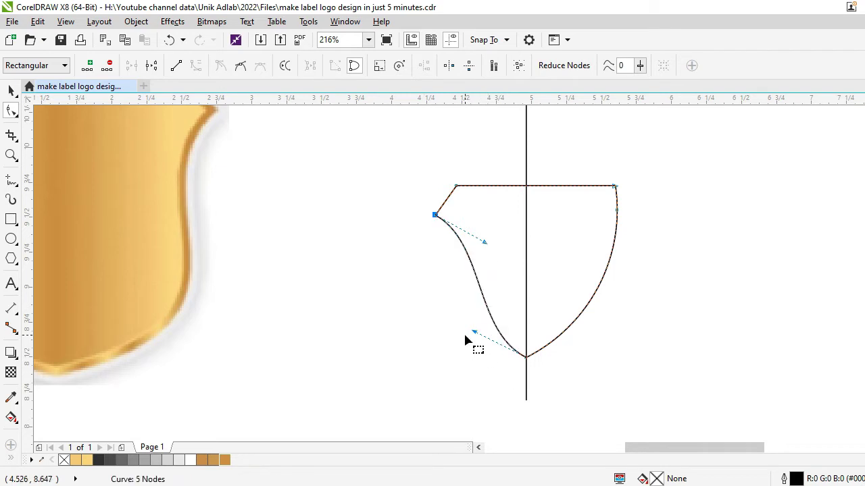
pyautogui.moveTo(474, 334); pyautogui.dragTo(390, 316)
# - Refine the left side's lower bulge by moving the bottom tip node's left curve handle slightly further outward
pyautogui.press('z')
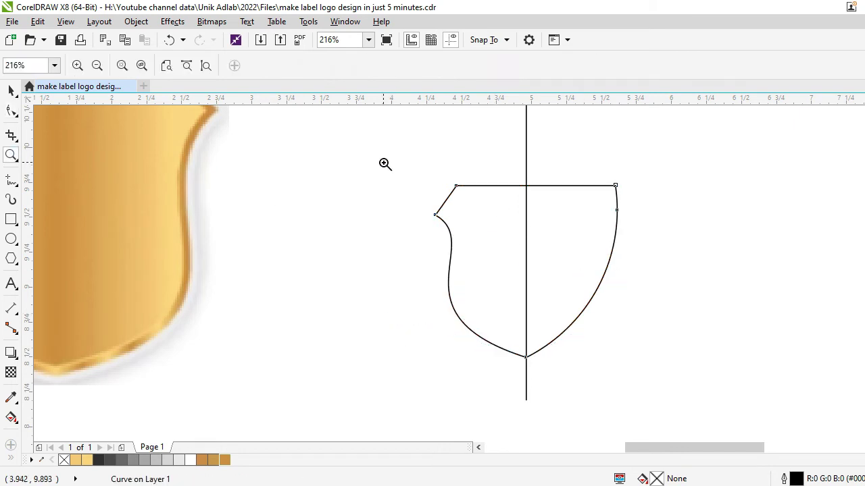
pyautogui.scroll(2, 411, 334)
pyautogui.press('F10')
pyautogui.click(354, 187)
pyautogui.moveTo(285, 331); pyautogui.dragTo(272, 326)
pyautogui.click(420, 222)
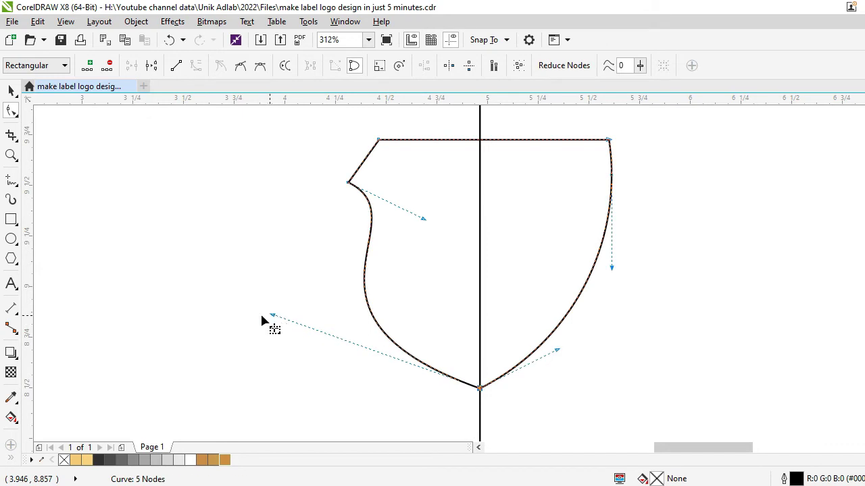
# - Add a node on the shield's top edge where the vertical centre line crosses it
pyautogui.press('z')
pyautogui.scroll(-2, 384, 171)
pyautogui.scroll(-1, 389, 161)
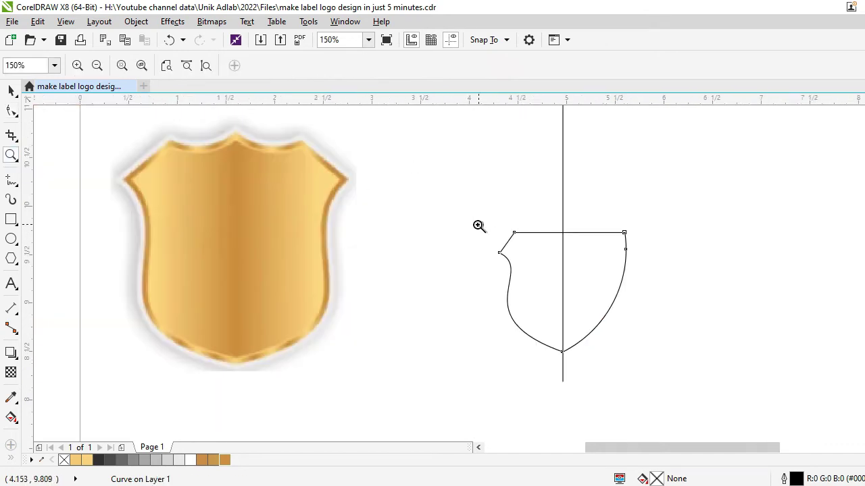
pyautogui.moveTo(632, 279); pyautogui.dragTo(633, 279)
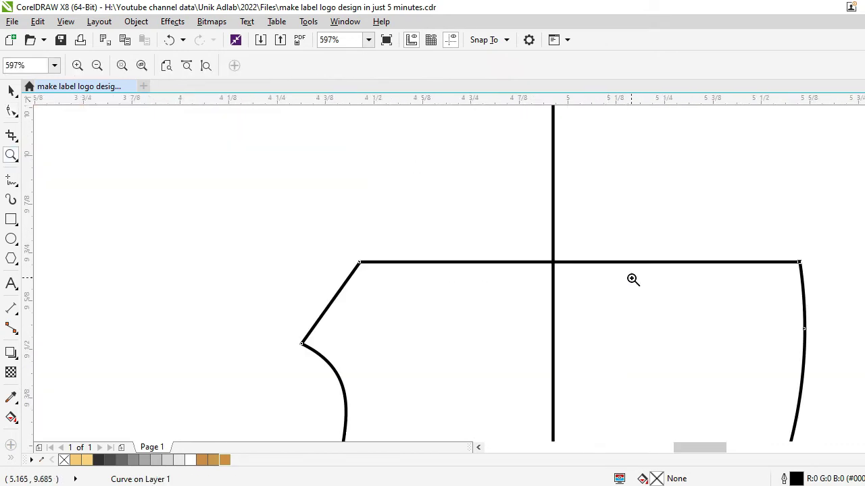
pyautogui.click(12, 112)
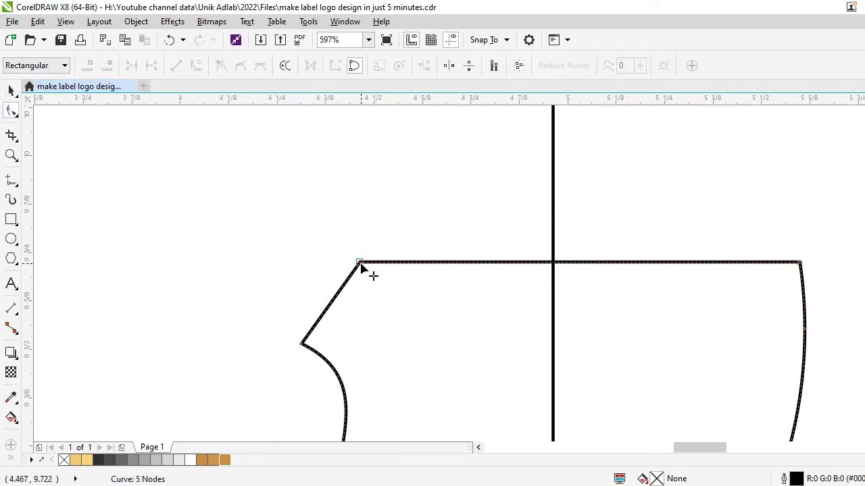
pyautogui.doubleClick(553, 263)
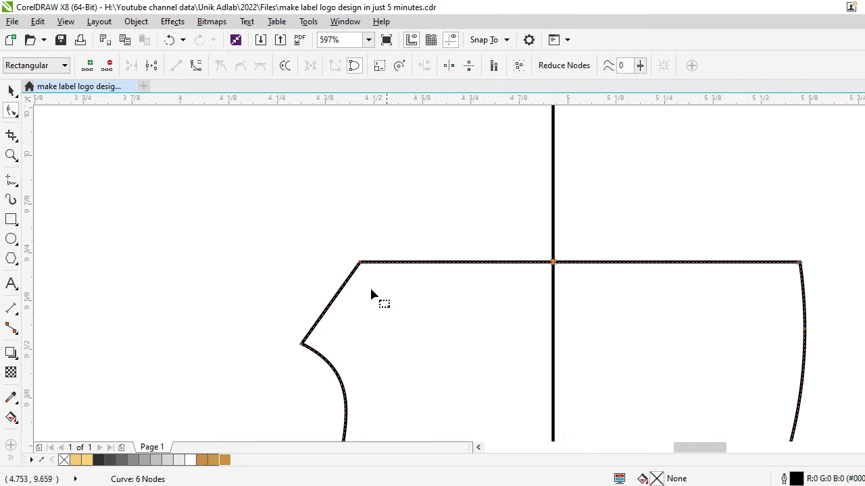
# - Convert the left half of the shield's top edge to a curve and bend it downward into a shallow dip
pyautogui.press('F2')
pyautogui.click(361, 268)
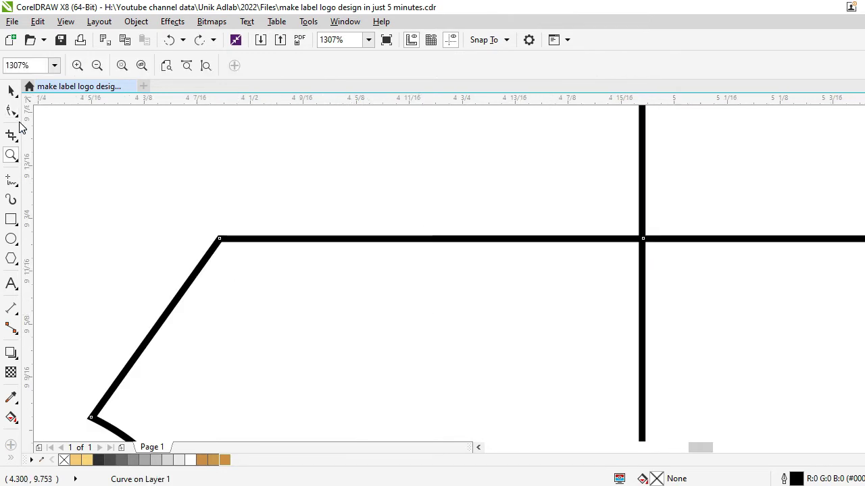
pyautogui.click(434, 239)
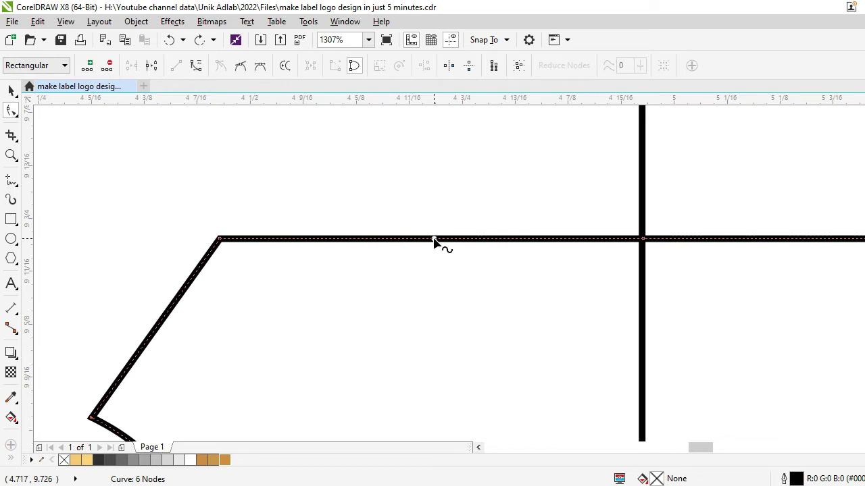
pyautogui.click(195, 66)
pyautogui.moveTo(426, 241); pyautogui.dragTo(367, 280)
pyautogui.click(11, 155)
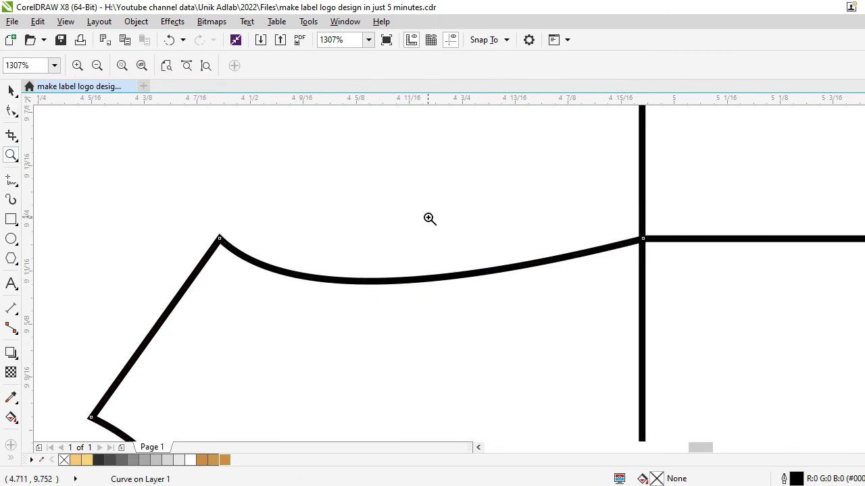
# - Raise the top centre node slightly along the vertical line and adjust its left handle to deepen the dip
pyautogui.scroll(-3, 428, 219)
pyautogui.click(11, 110)
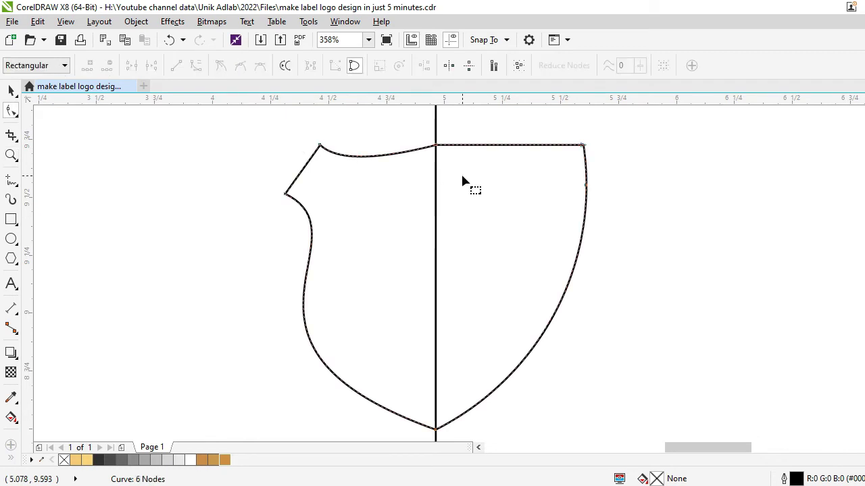
pyautogui.moveTo(436, 149); pyautogui.dragTo(436, 143)
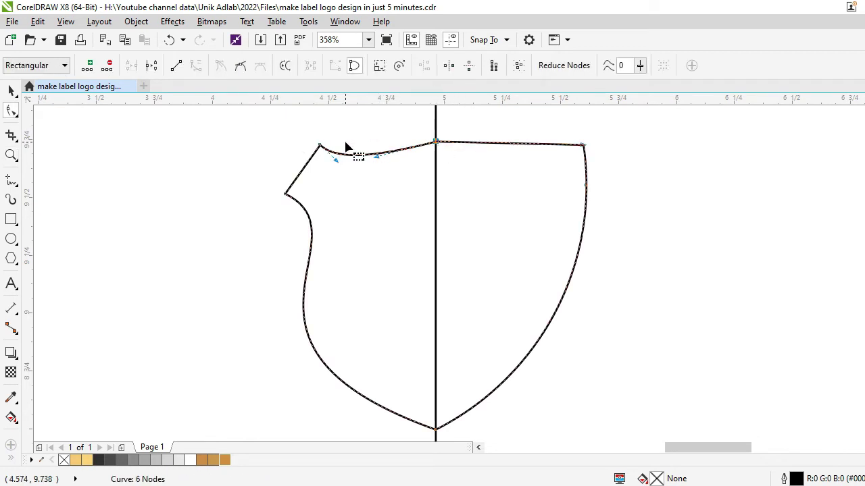
pyautogui.moveTo(376, 158); pyautogui.dragTo(382, 165)
pyautogui.press('space')
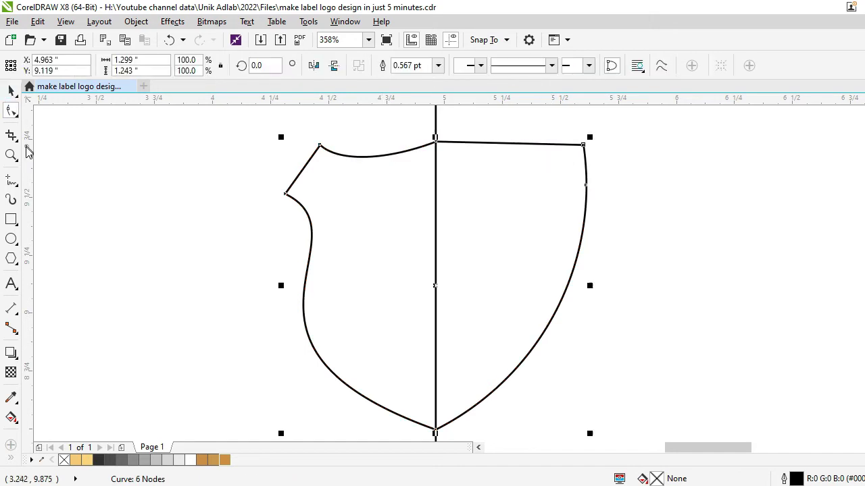
# - Select the shield outline together with the vertical centre line and split the shield along it with Back minus front
pyautogui.press('z')
pyautogui.scroll(-3, 469, 221)
pyautogui.press('space')
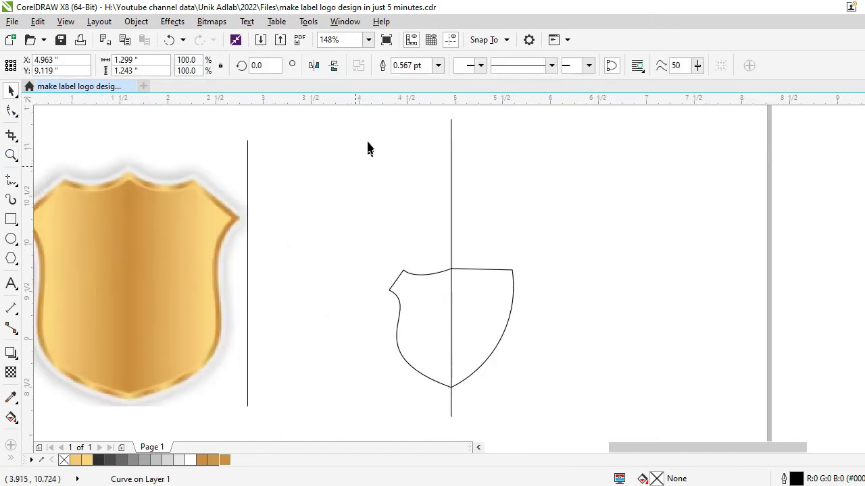
pyautogui.click(352, 116)
pyautogui.moveTo(349, 112); pyautogui.dragTo(572, 420)
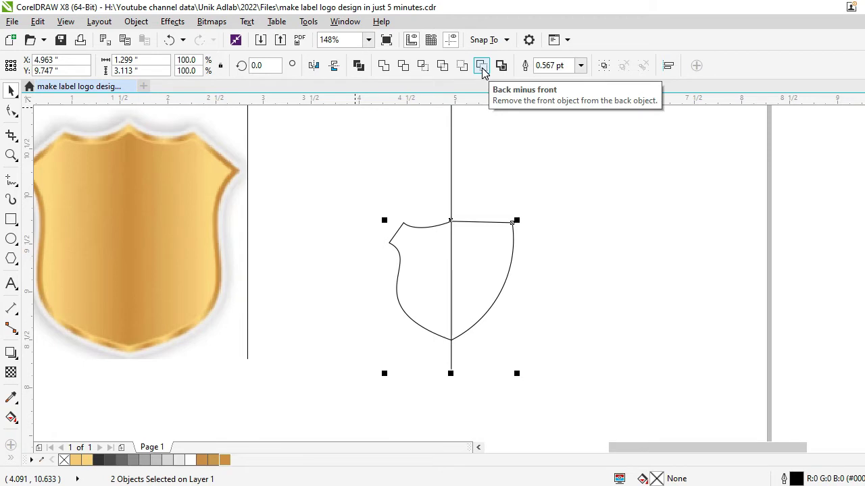
pyautogui.click(482, 68)
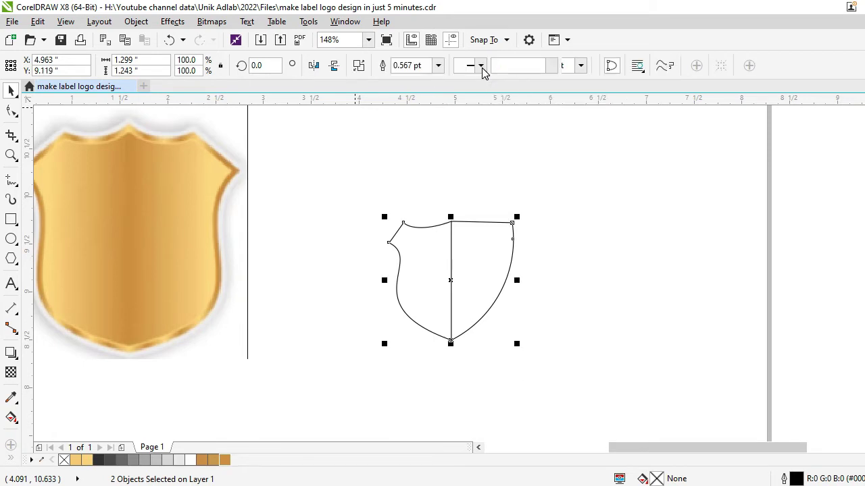
pyautogui.click(554, 274)
pyautogui.click(433, 263)
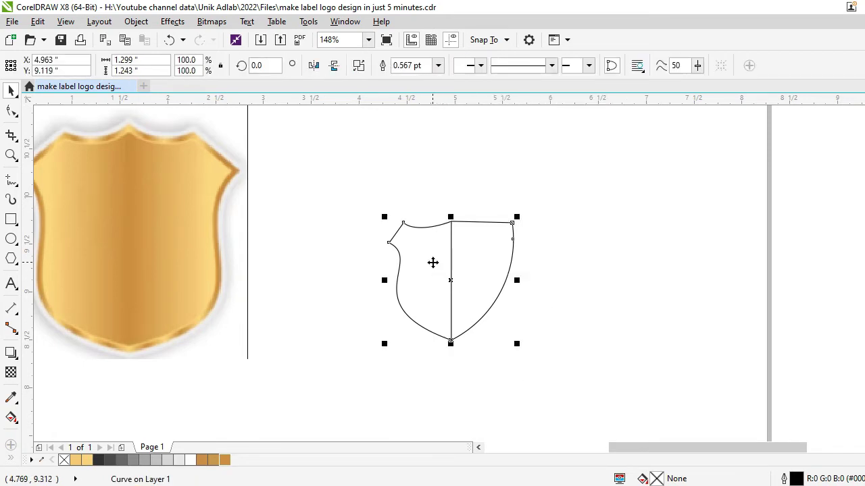
# - Break the split shield curve apart into separate left and right halves
pyautogui.click(11, 155)
pyautogui.moveTo(312, 192); pyautogui.dragTo(572, 388)
pyautogui.click(11, 91)
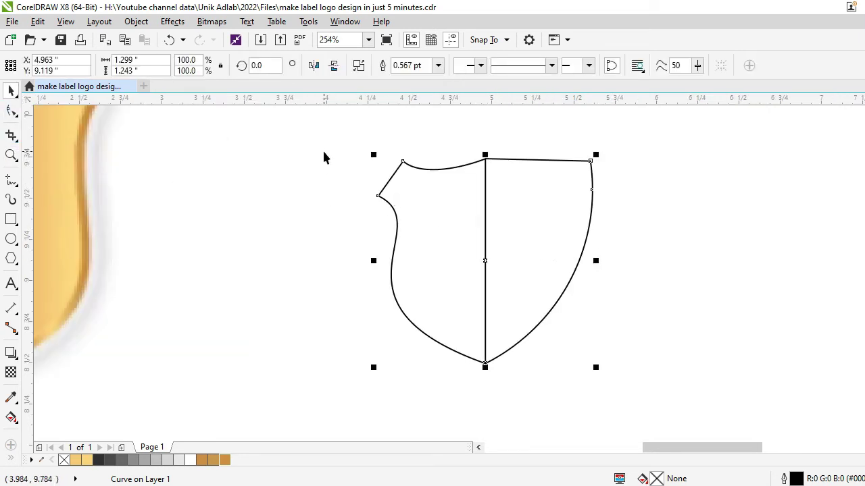
pyautogui.moveTo(339, 131); pyautogui.dragTo(672, 386)
pyautogui.click(136, 20)
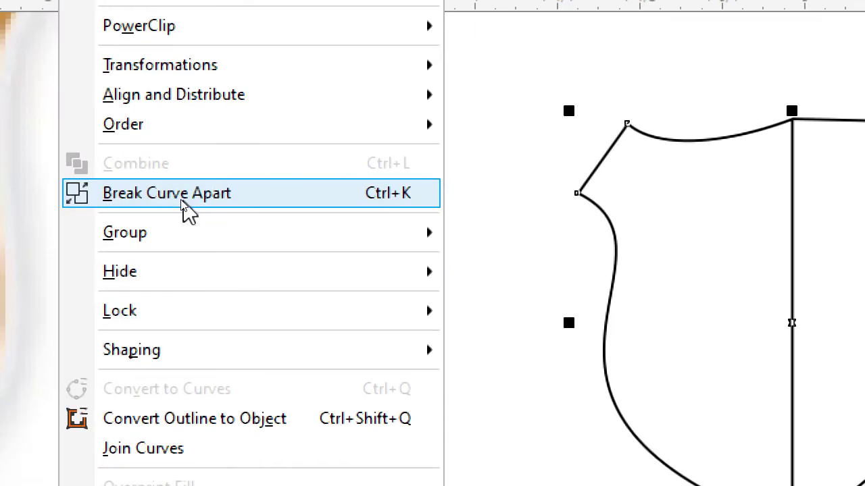
pyautogui.click(215, 200)
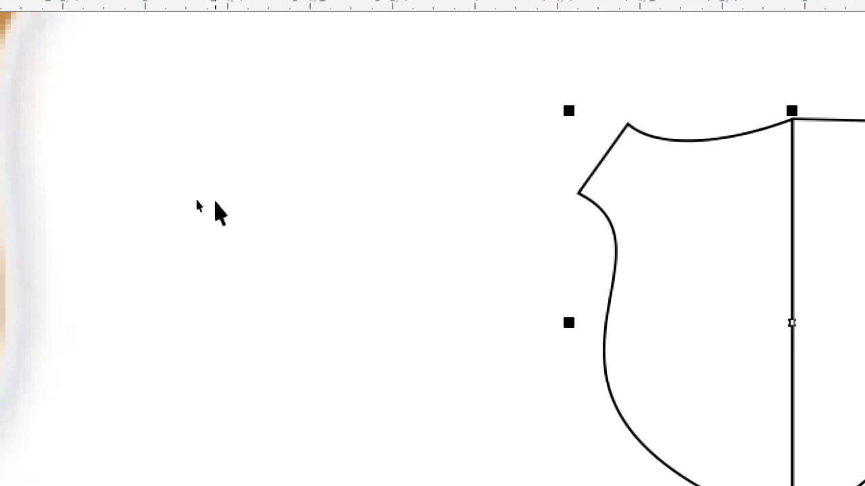
# - Delete the unshaped right half of the shield and select the remaining left half
pyautogui.click(520, 262)
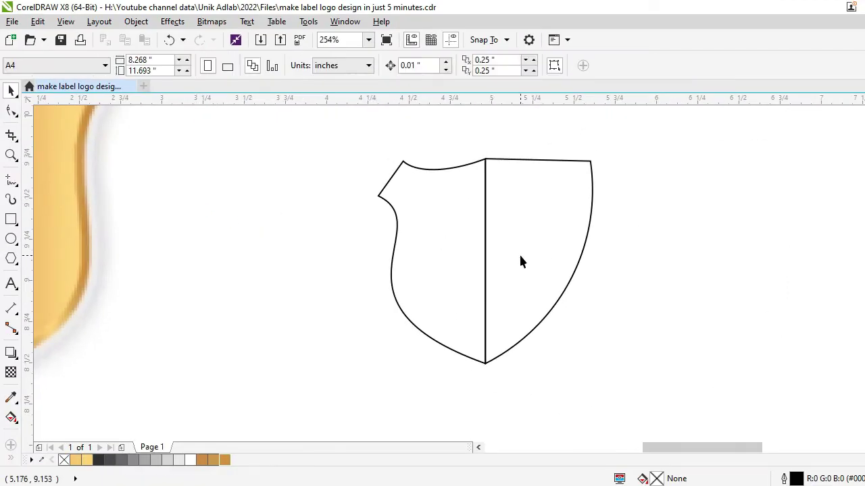
pyautogui.click(521, 260)
pyautogui.press('Delete')
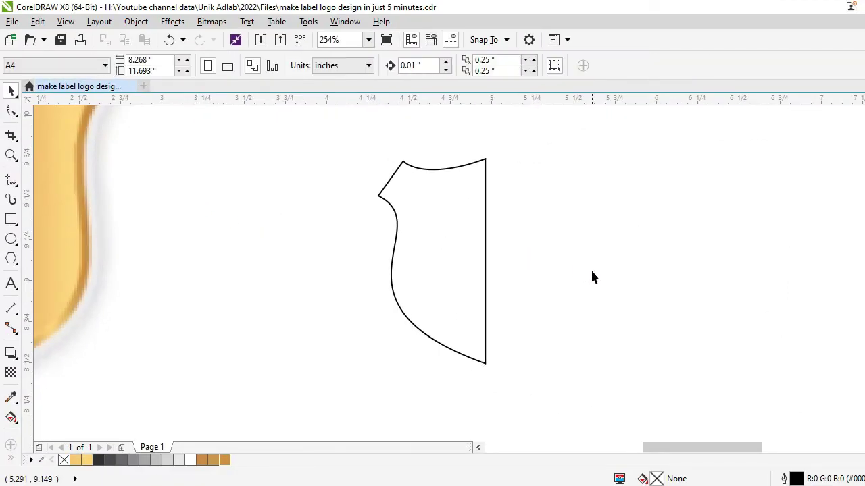
pyautogui.click(443, 243)
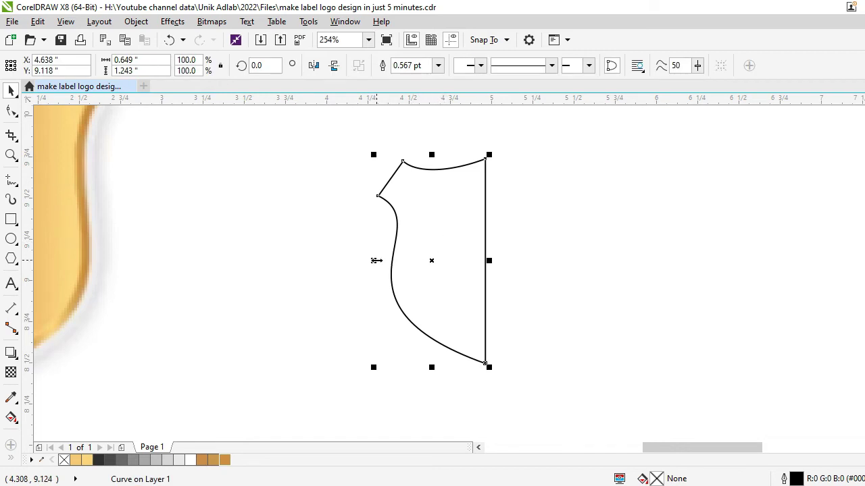
# - Create a horizontally mirrored copy of the left shield half against its vertical centre edge to complete the shield
pyautogui.moveTo(376, 260); pyautogui.dragTo(531, 261)
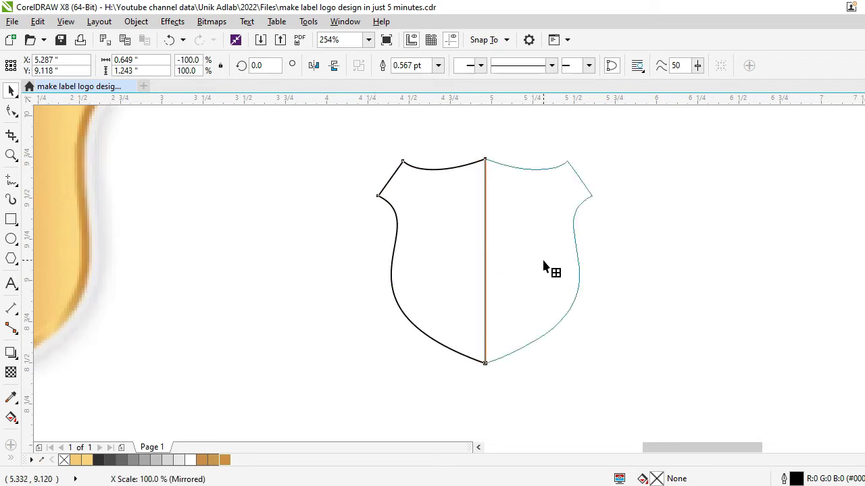
pyautogui.moveTo(543, 266); pyautogui.dragTo(543, 261)
pyautogui.click(674, 286)
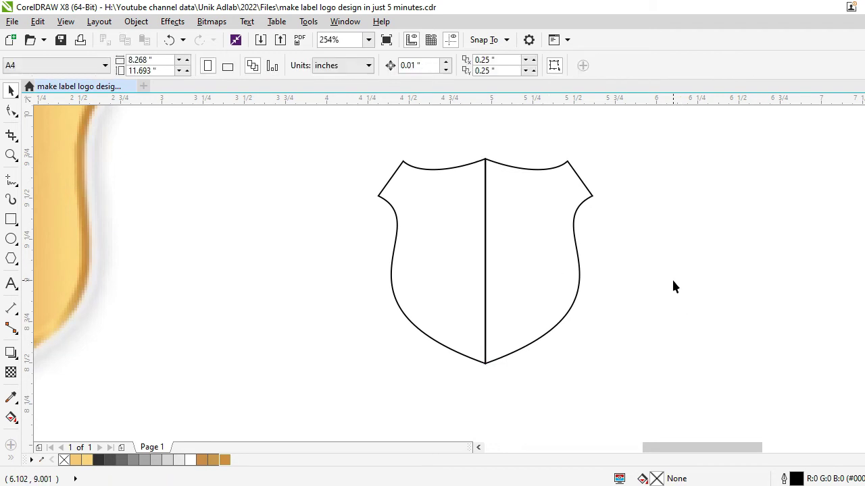
# - Select both shield halves and weld them into one closed outline
pyautogui.click(395, 210)
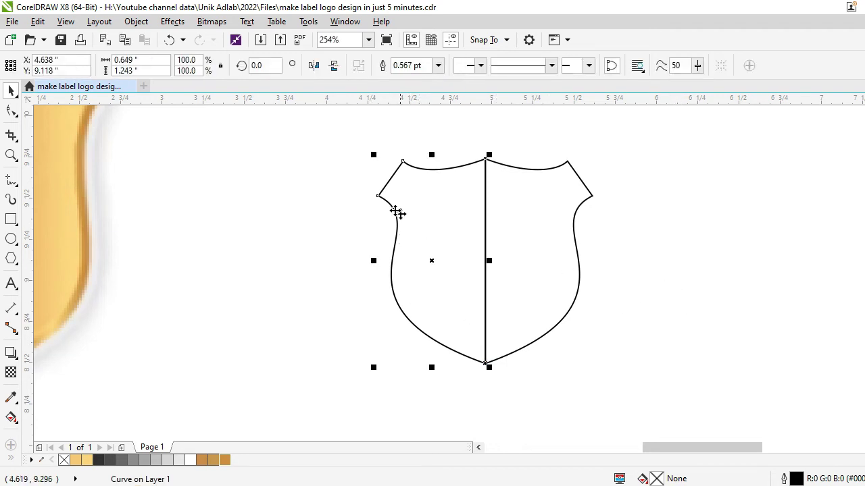
pyautogui.moveTo(328, 131); pyautogui.dragTo(653, 385)
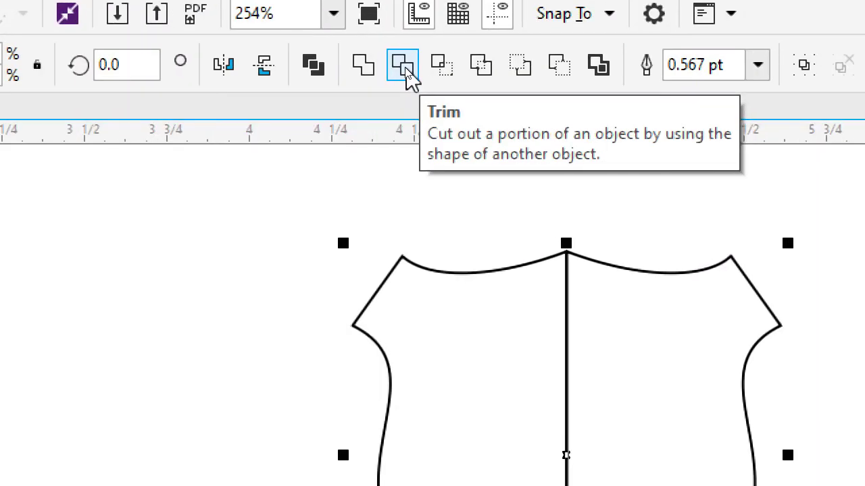
pyautogui.click(365, 65)
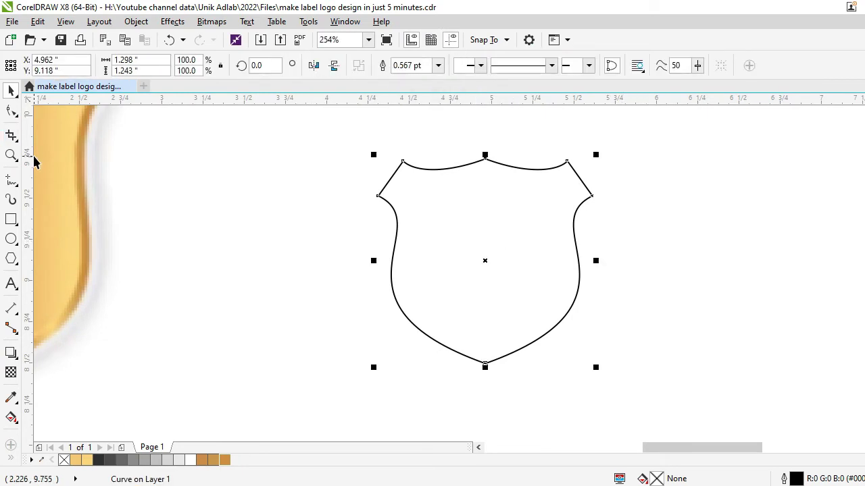
# - Move the welded shield slightly up and enlarge it proportionally to about 2.35 by 2.25 inches, similar to the gold reference
pyautogui.click(11, 154)
pyautogui.scroll(-2, 583, 214)
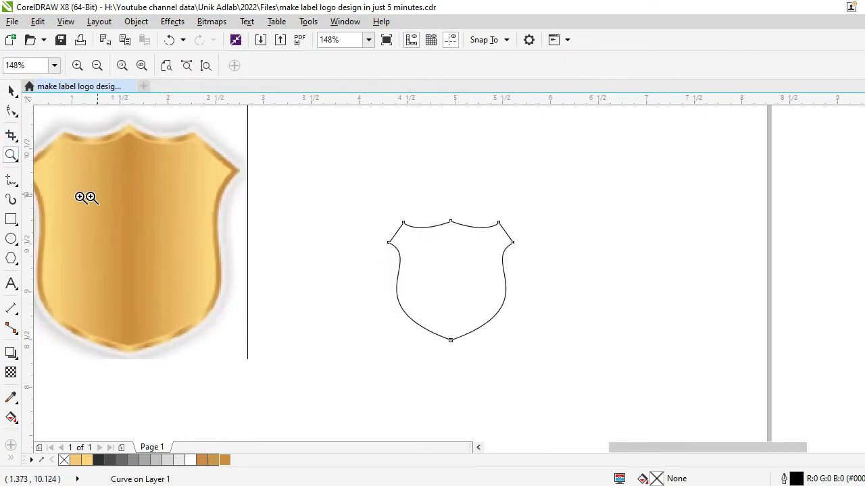
pyautogui.click(11, 90)
pyautogui.moveTo(428, 243); pyautogui.dragTo(423, 169)
pyautogui.moveTo(511, 269); pyautogui.dragTo(612, 366)
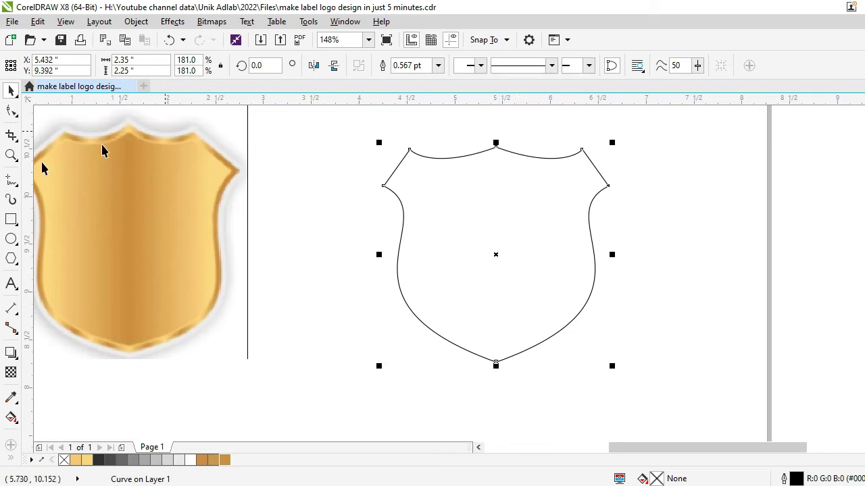
# - Apply an outside contour with one step and a 0.06-inch offset to the shield
pyautogui.click(16, 357)
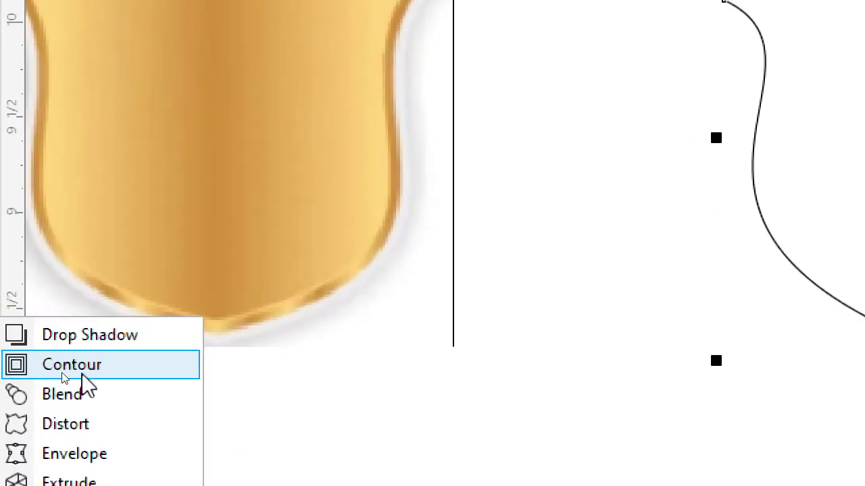
pyautogui.click(82, 373)
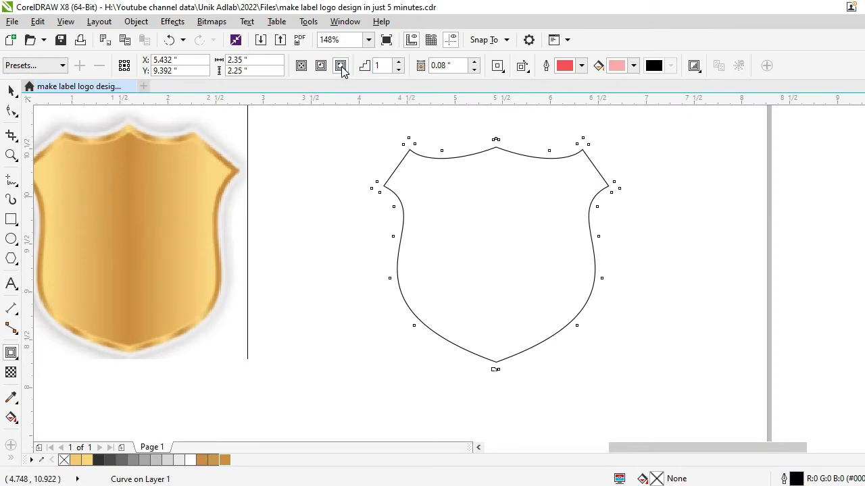
pyautogui.click(342, 67)
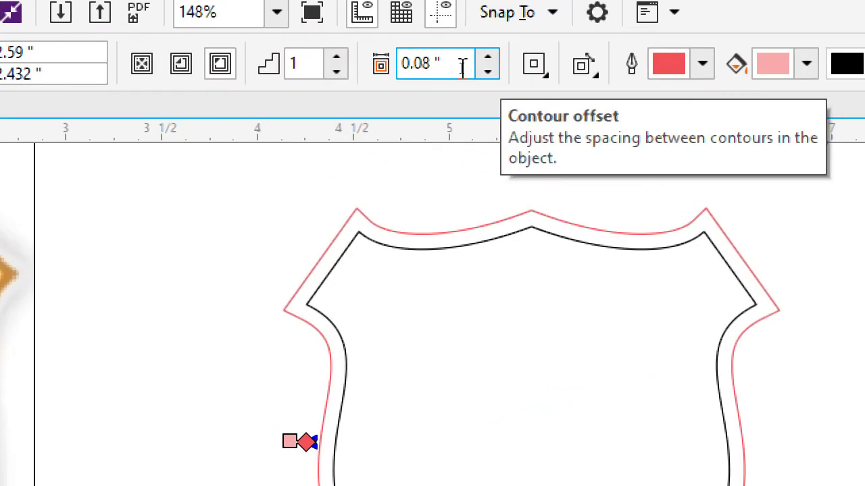
pyautogui.click(487, 71)
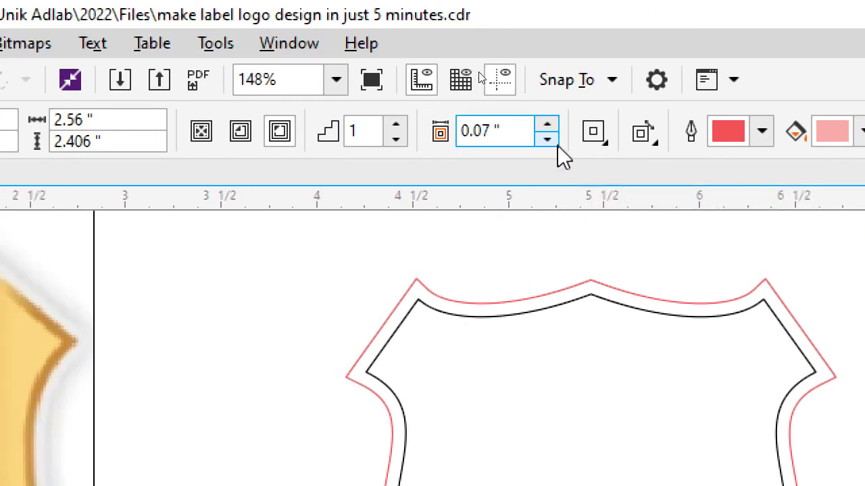
pyautogui.click(546, 139)
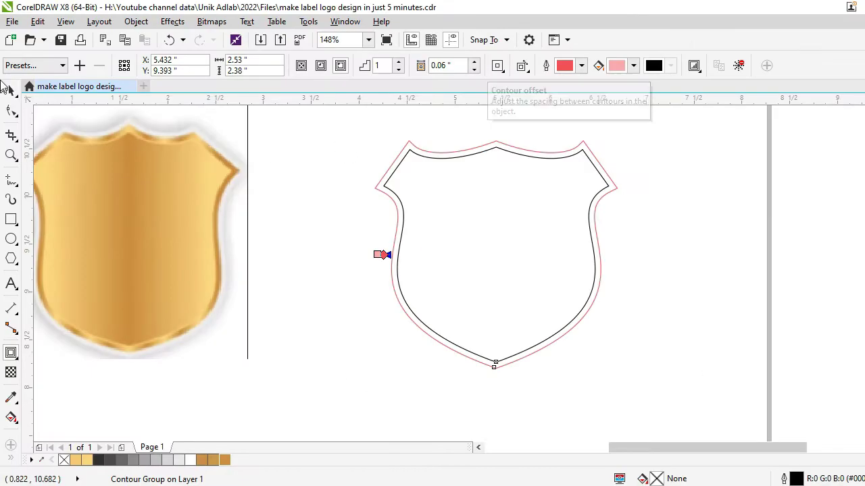
# - Select the shield together with its contour and break the contour group apart into separate curves
pyautogui.click(650, 213)
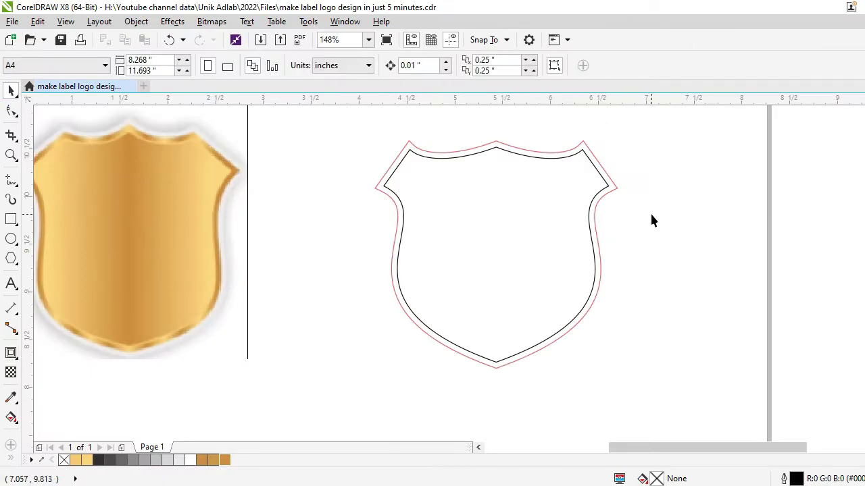
pyautogui.click(422, 157)
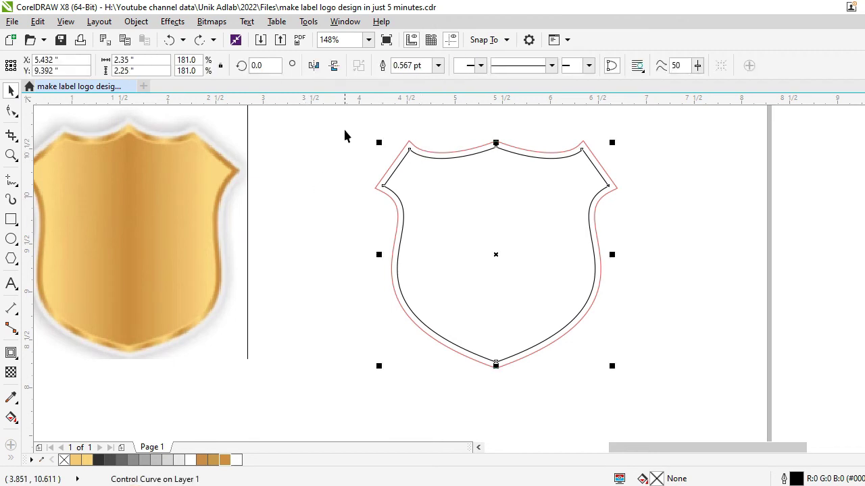
pyautogui.moveTo(341, 122); pyautogui.dragTo(669, 397)
pyautogui.click(134, 22)
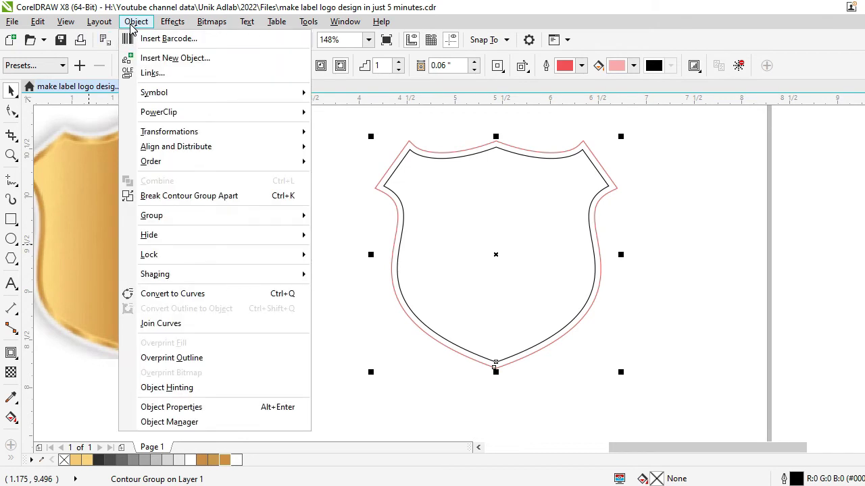
pyautogui.click(180, 196)
pyautogui.click(524, 237)
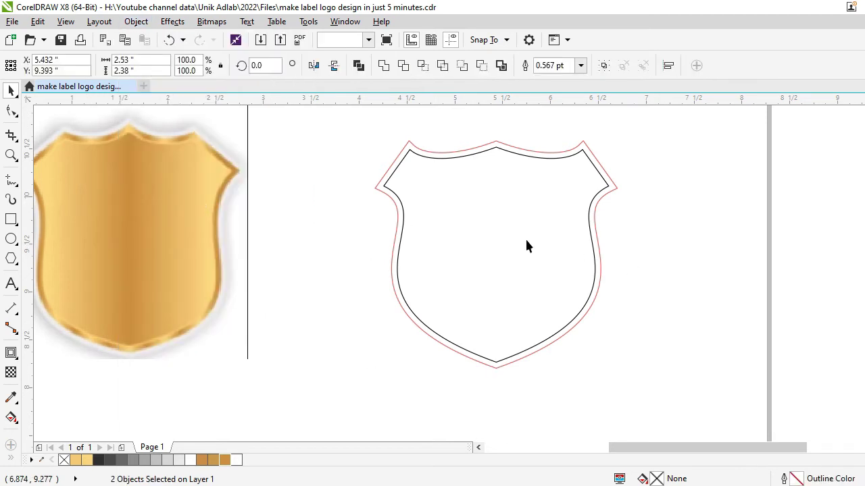
# - Test that the inner and outer shield curves are separate by moving each one aside and undoing the move
pyautogui.moveTo(519, 236); pyautogui.dragTo(690, 257)
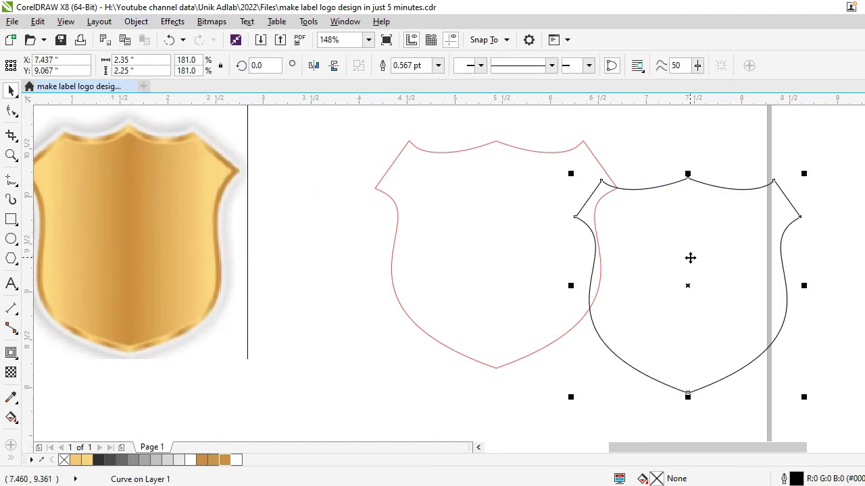
pyautogui.hotkey('ctrl', 'z')
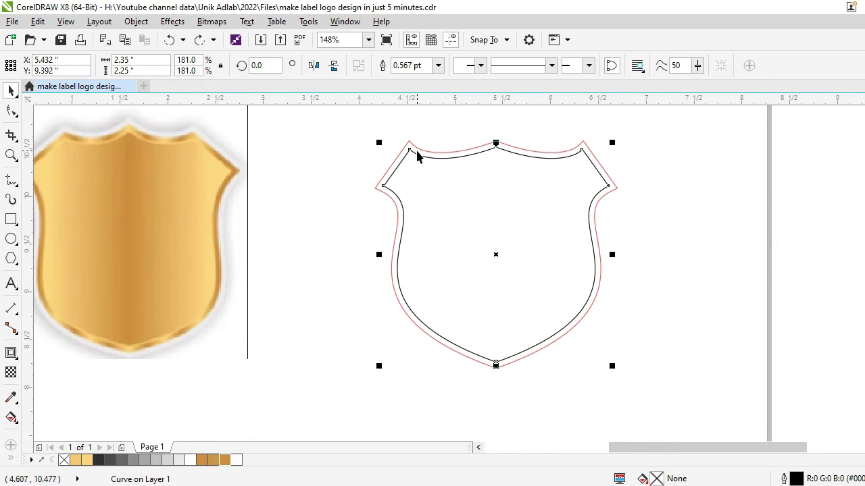
pyautogui.moveTo(416, 154); pyautogui.dragTo(633, 146)
pyautogui.hotkey('ctrl', 'z')
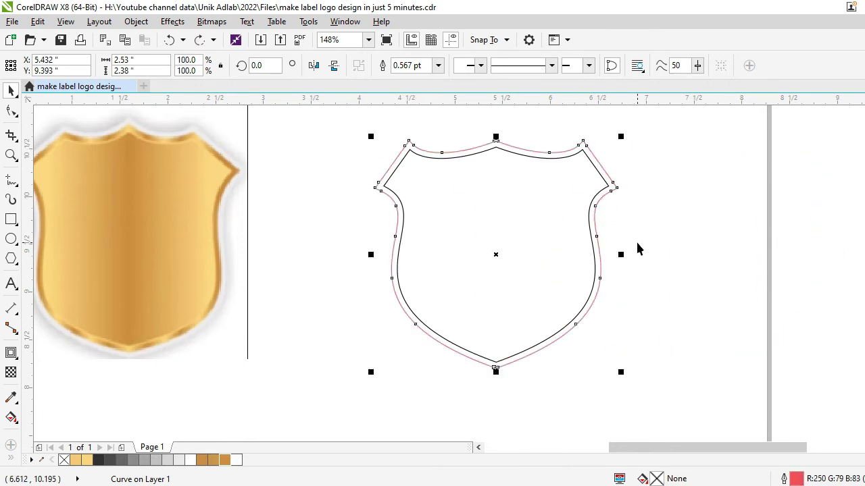
# - Select the inner shield and fill it with the dark gold sampled from the middle of the reference shield
pyautogui.click(490, 259)
pyautogui.click(485, 255)
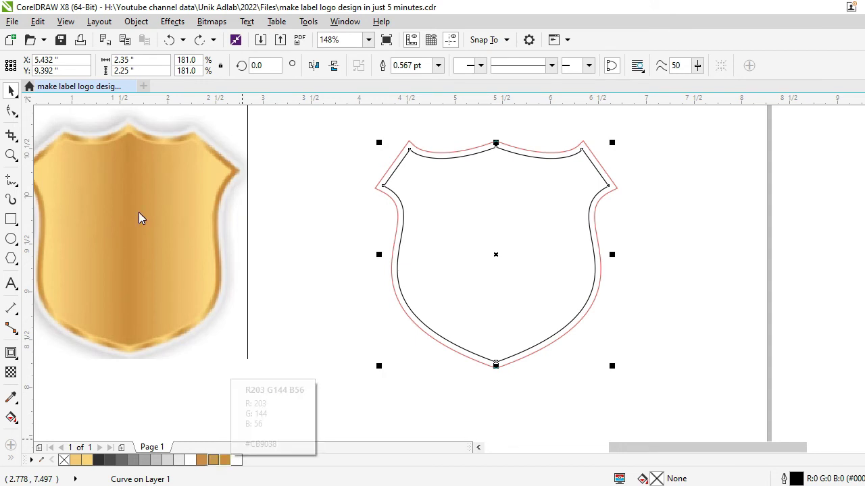
pyautogui.click(11, 398)
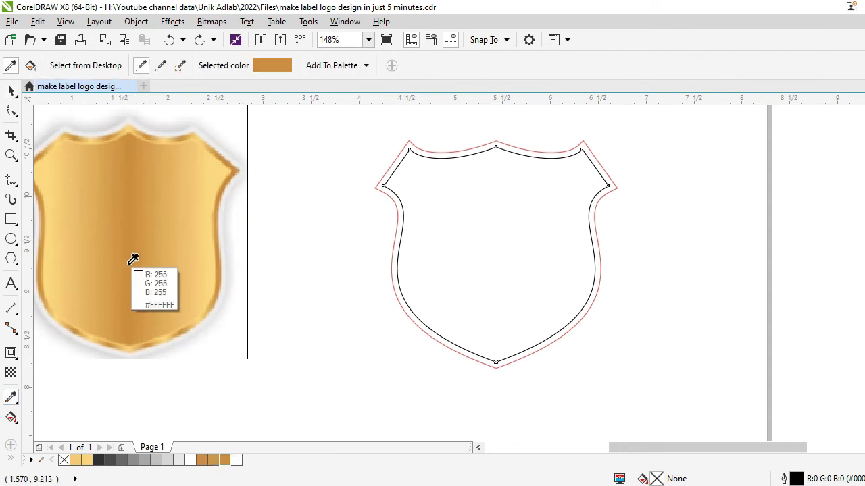
pyautogui.click(134, 243)
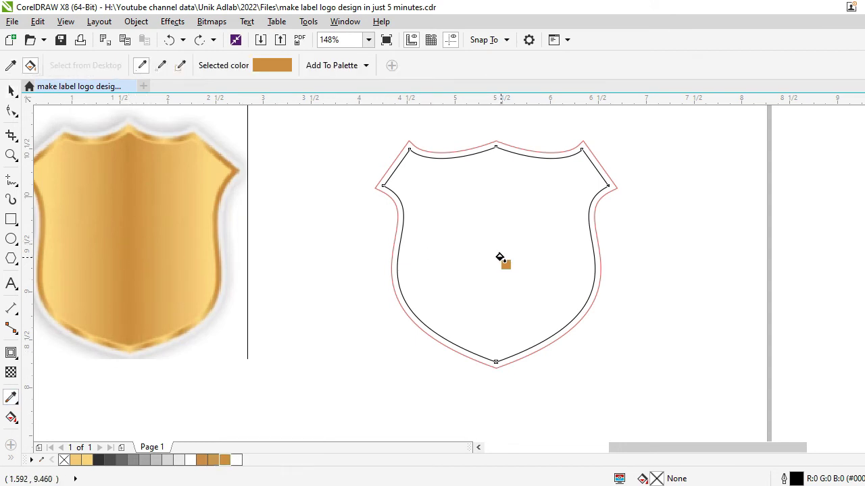
pyautogui.click(499, 258)
pyautogui.click(11, 90)
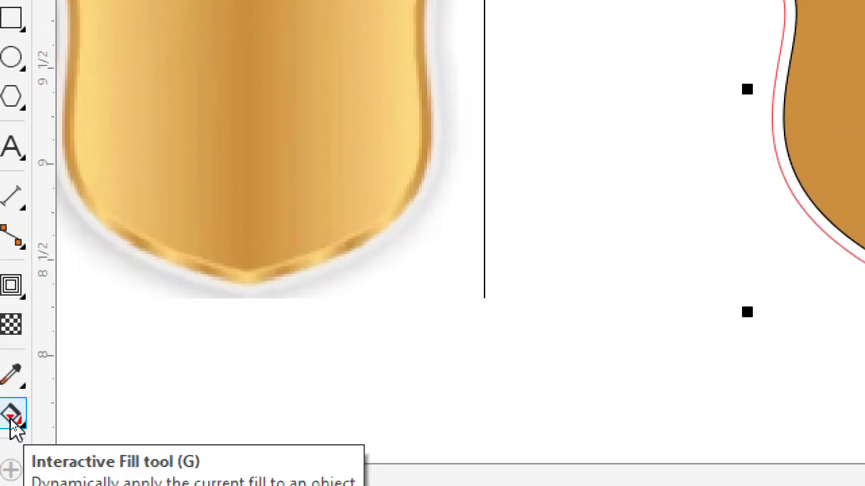
# - Apply a horizontal linear fountain fill across the inner shield and colour both end nodes light gold
pyautogui.click(12, 423)
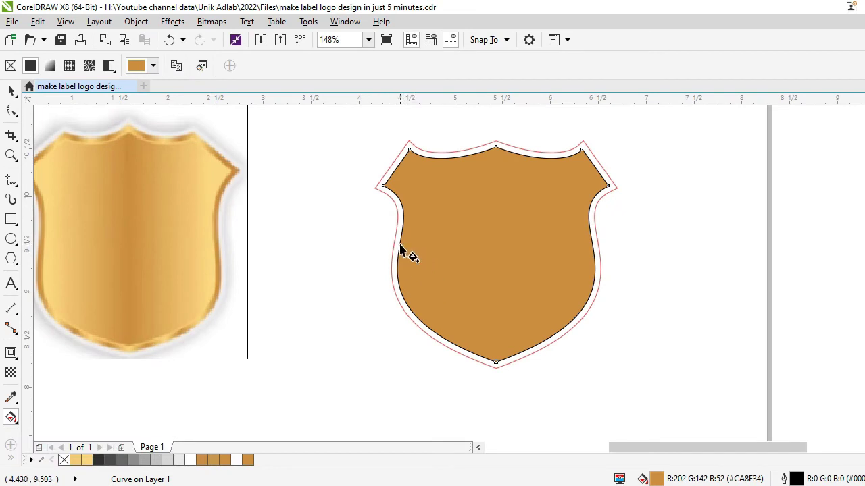
pyautogui.moveTo(400, 243); pyautogui.dragTo(589, 242)
pyautogui.click(589, 243)
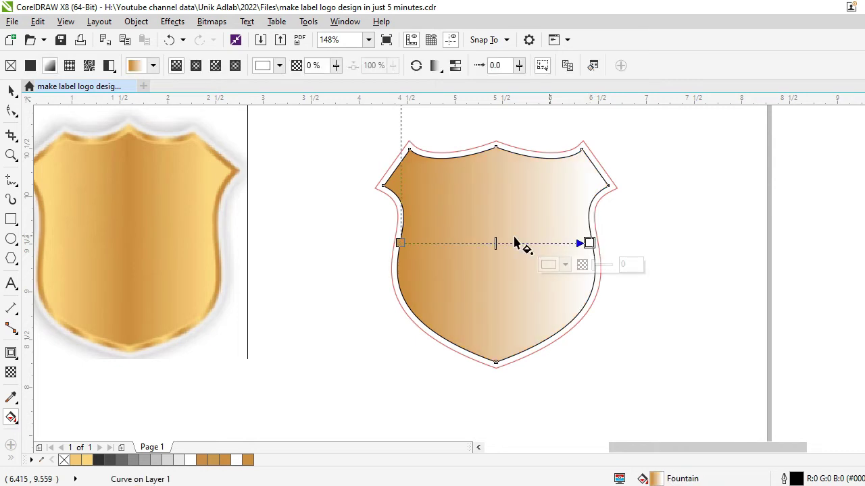
pyautogui.click(87, 462)
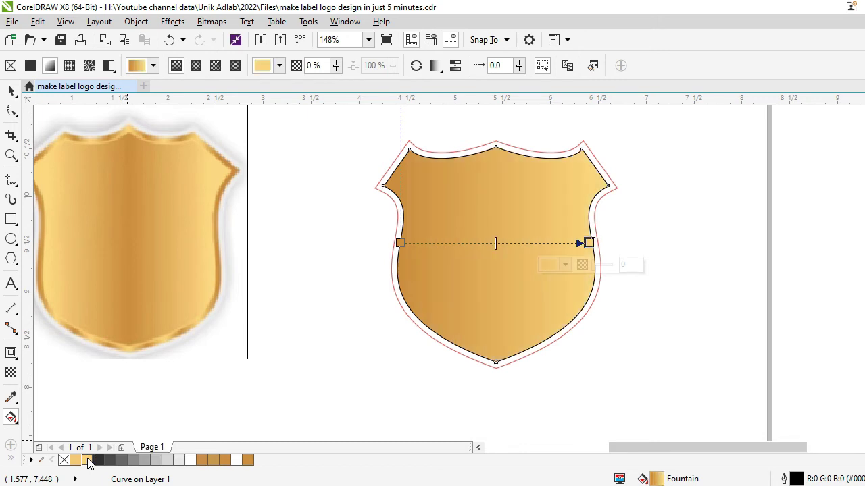
pyautogui.click(400, 243)
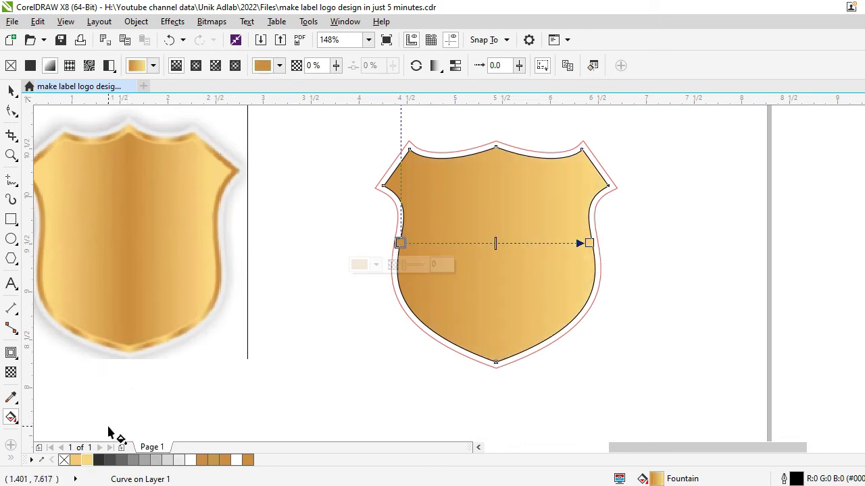
pyautogui.click(87, 462)
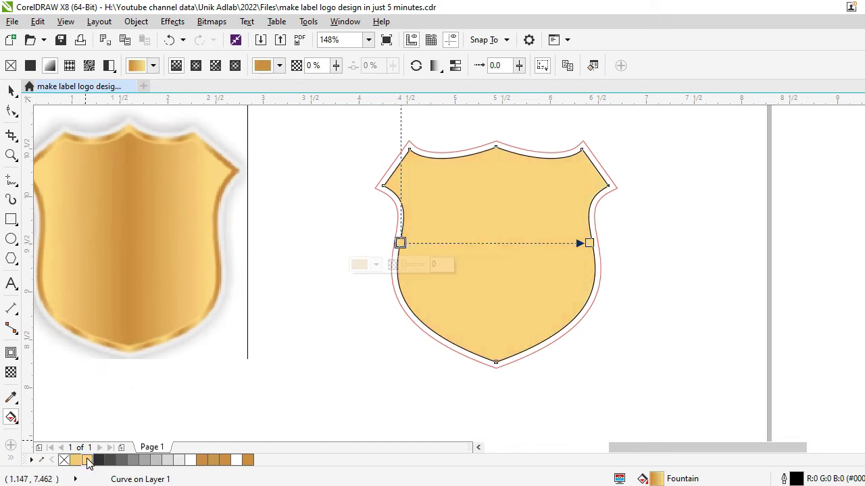
# - Add a colour node at the 50% midpoint of the inner shield's gradient, colour it R203 G144 B56, and deselect the shield
pyautogui.click(502, 243)
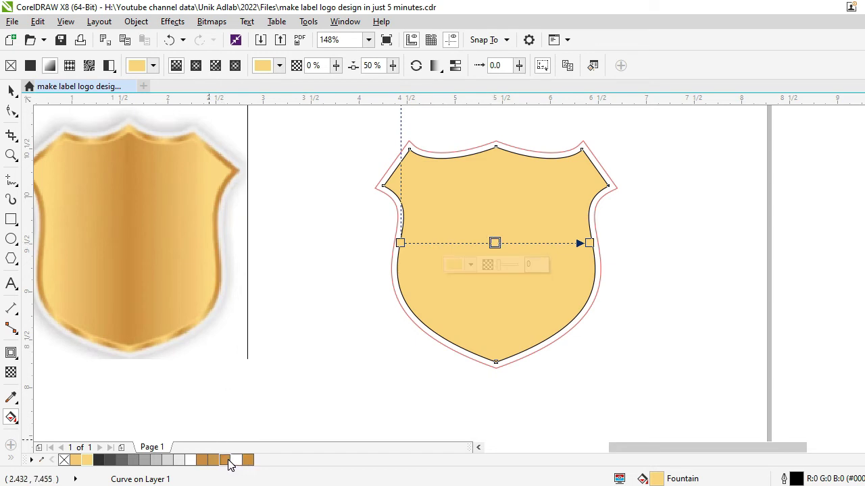
pyautogui.click(227, 461)
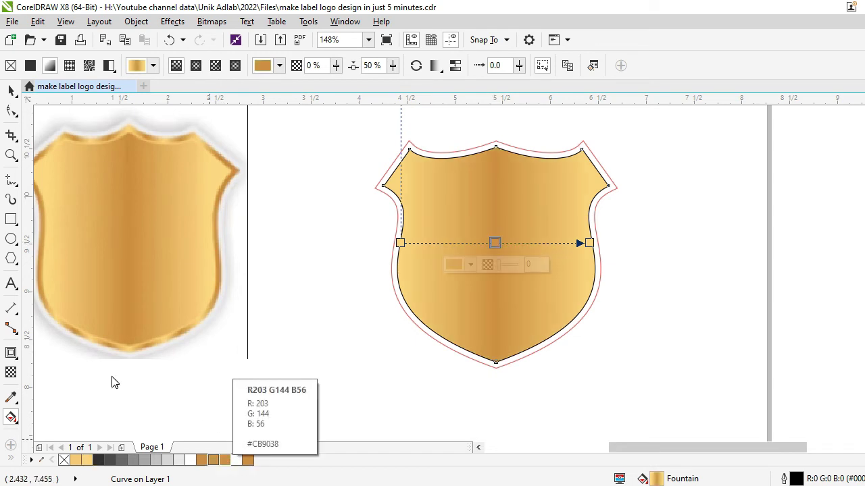
pyautogui.click(10, 89)
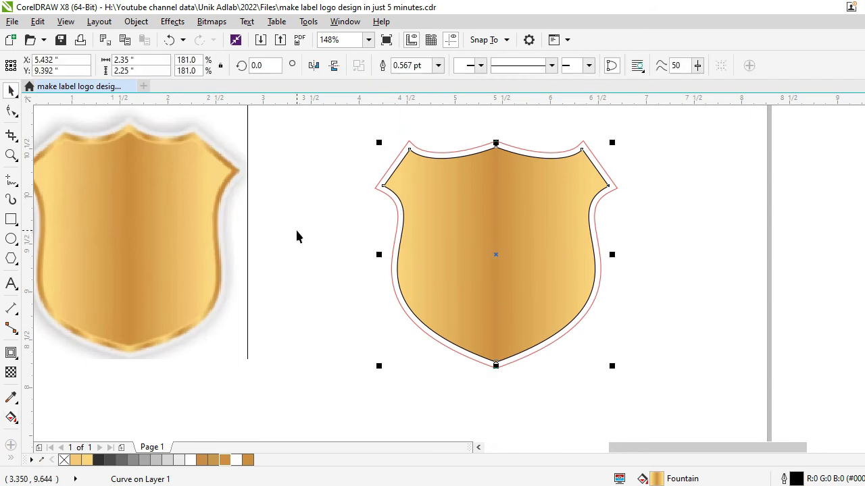
pyautogui.press('Escape')
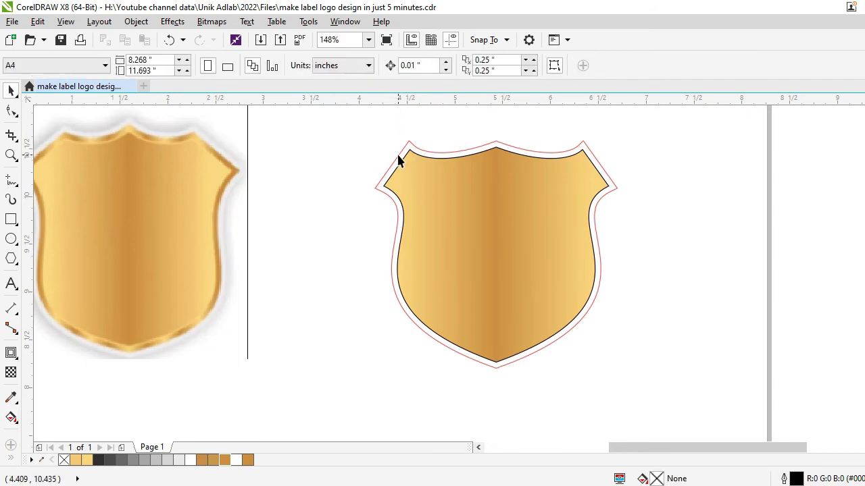
# - Select the outer shield and apply a linear fountain fill across its width, levelling the end node so the gradient runs horizontally
pyautogui.click(398, 156)
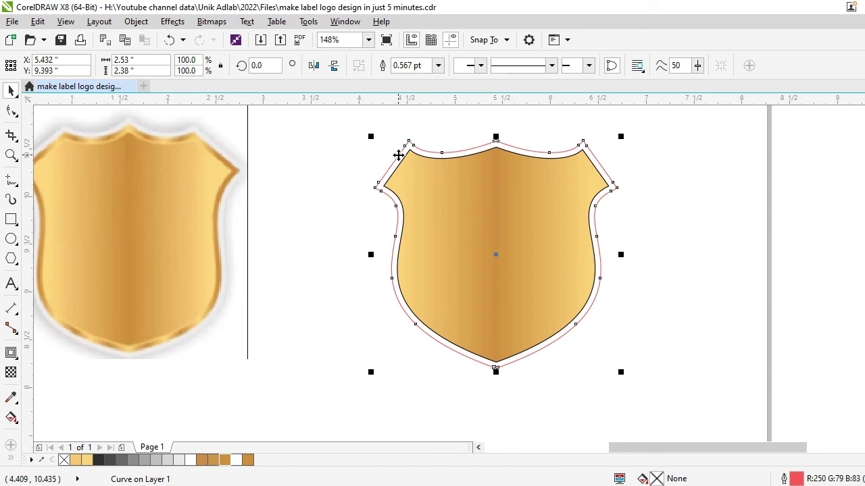
pyautogui.click(15, 424)
pyautogui.click(55, 417)
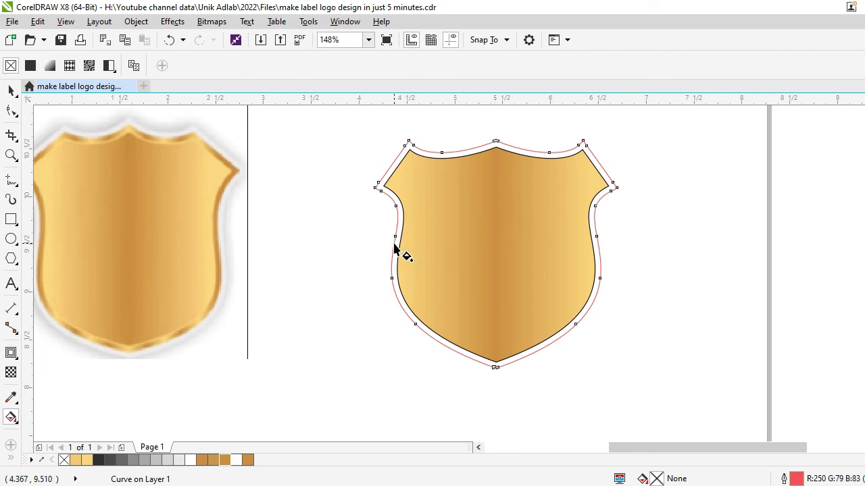
pyautogui.moveTo(394, 242); pyautogui.dragTo(598, 243)
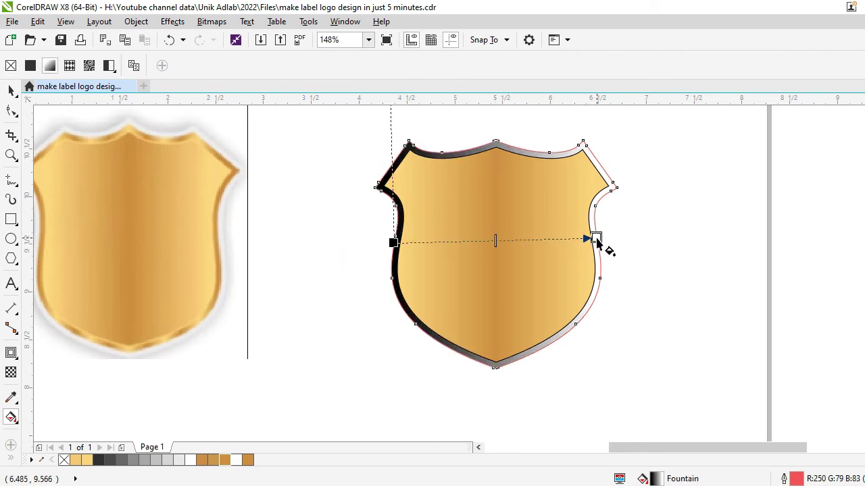
pyautogui.click(595, 238)
pyautogui.moveTo(596, 237); pyautogui.dragTo(597, 242)
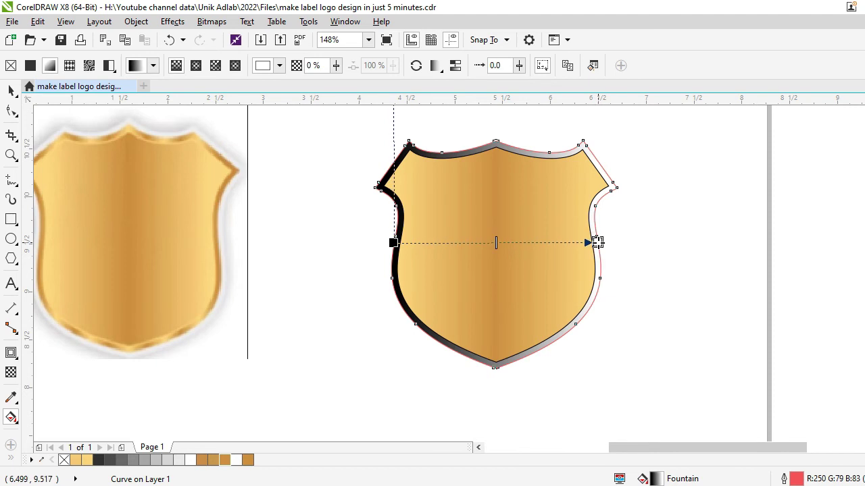
pyautogui.click(598, 243)
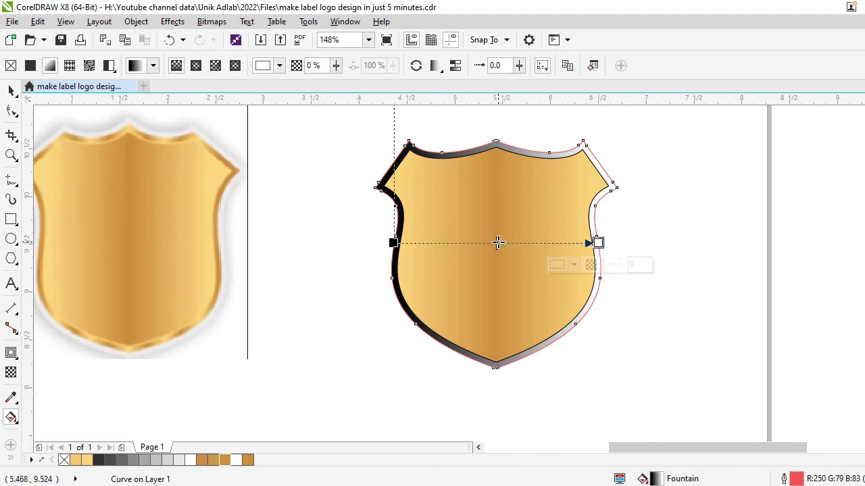
# - Add colour nodes to the outer shield's gradient at 49%, 9%, 16%, 23%, 31% and 39%
pyautogui.click(11, 154)
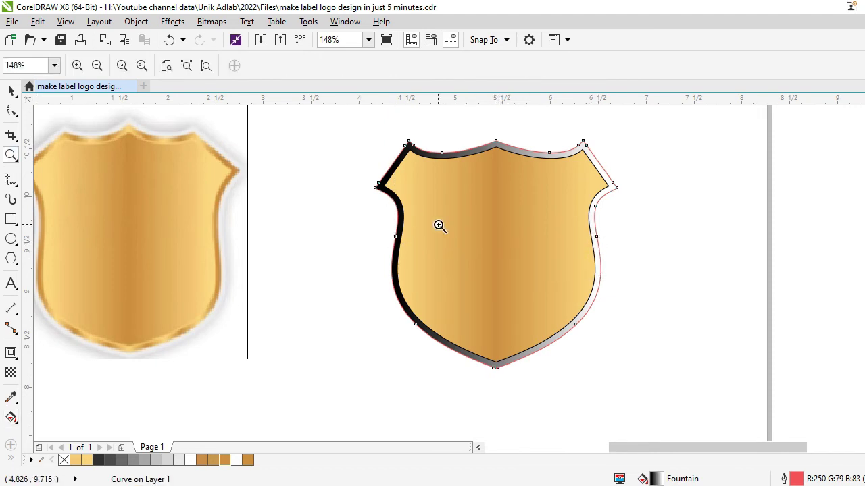
pyautogui.moveTo(344, 216); pyautogui.dragTo(601, 302)
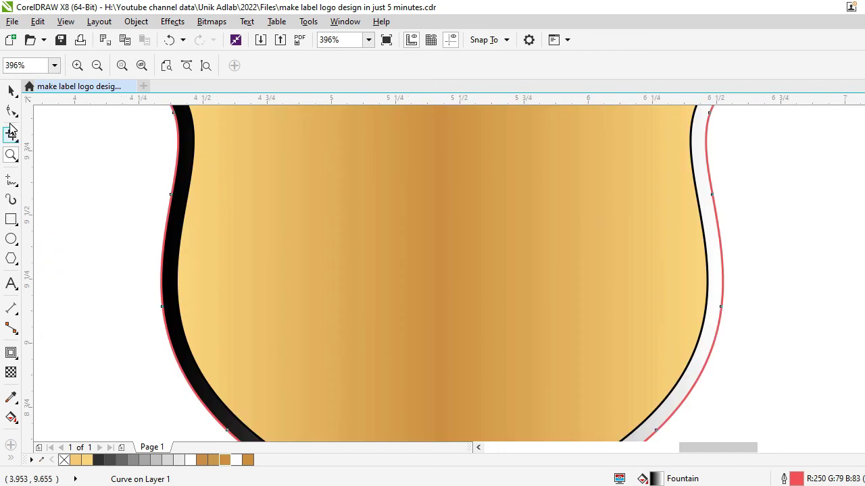
pyautogui.click(11, 418)
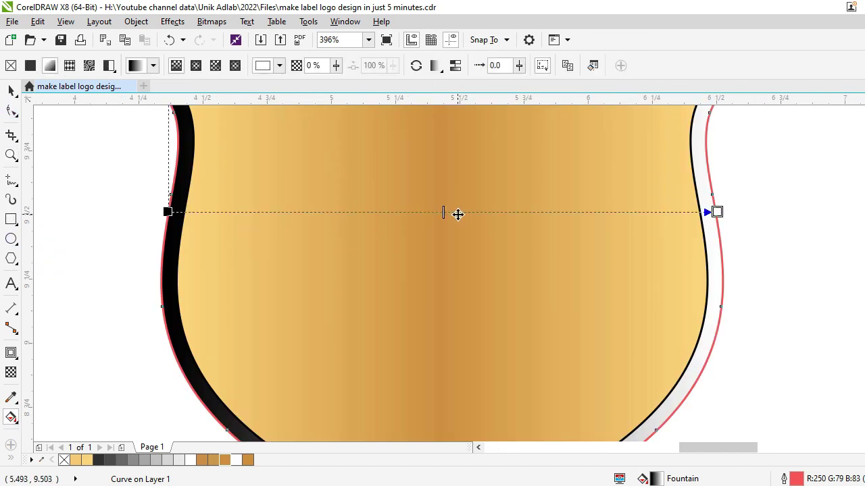
pyautogui.doubleClick(437, 212)
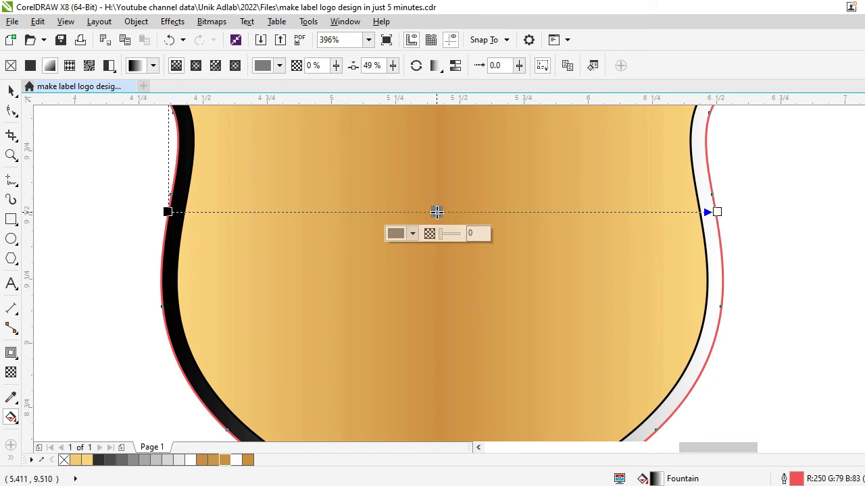
pyautogui.doubleClick(216, 211)
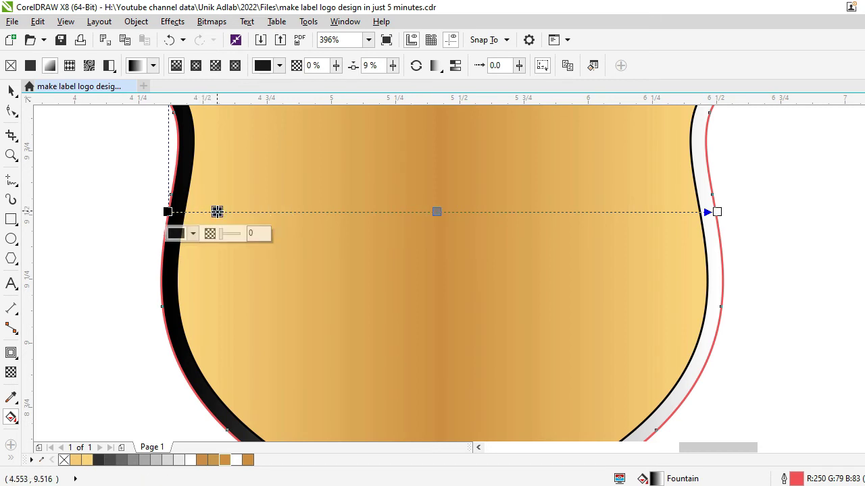
pyautogui.doubleClick(255, 212)
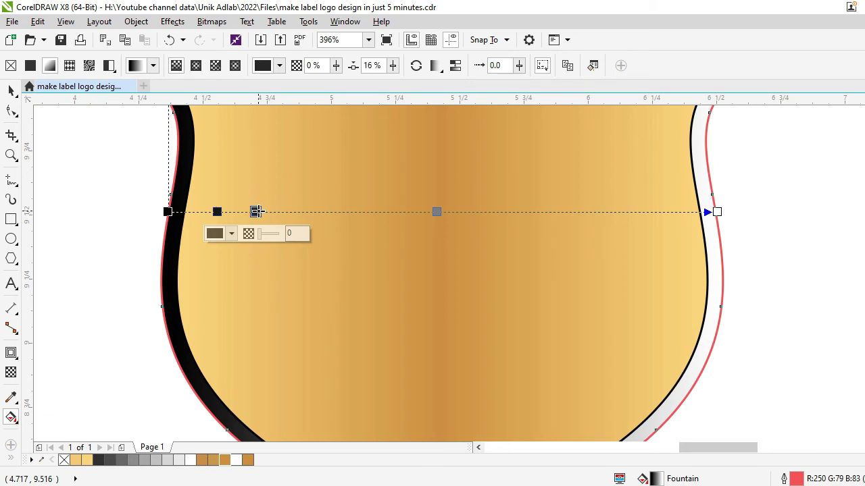
pyautogui.doubleClick(294, 211)
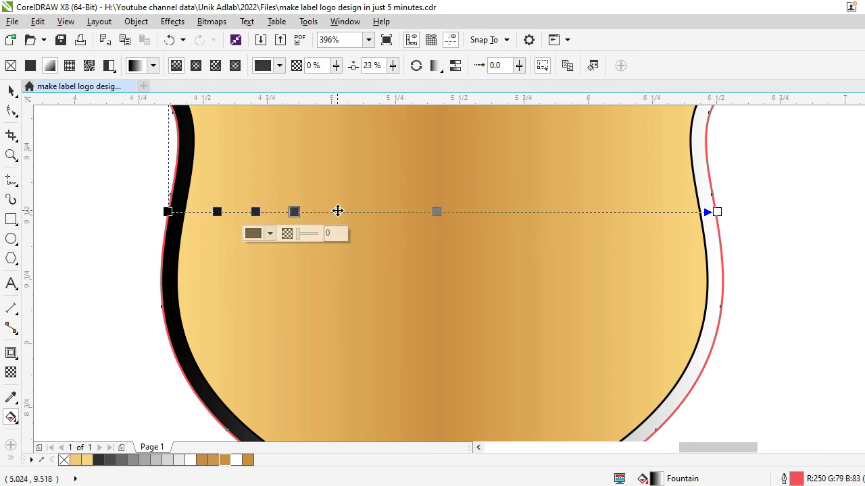
pyautogui.doubleClick(338, 212)
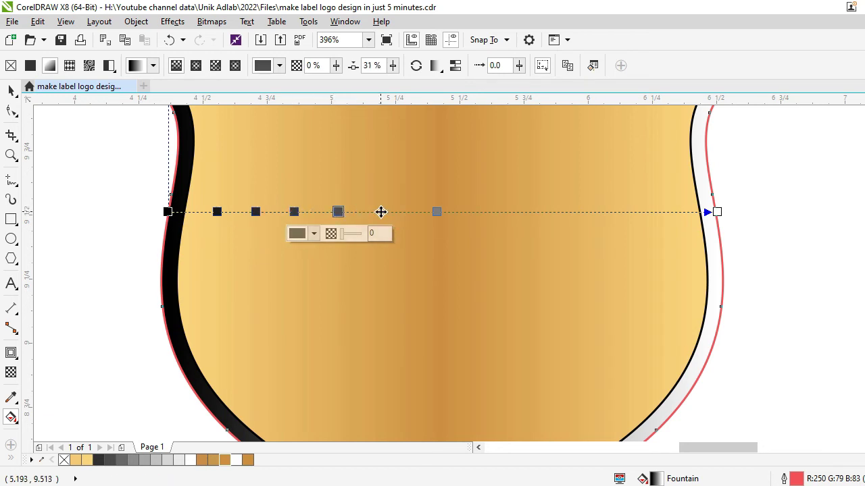
pyautogui.doubleClick(382, 212)
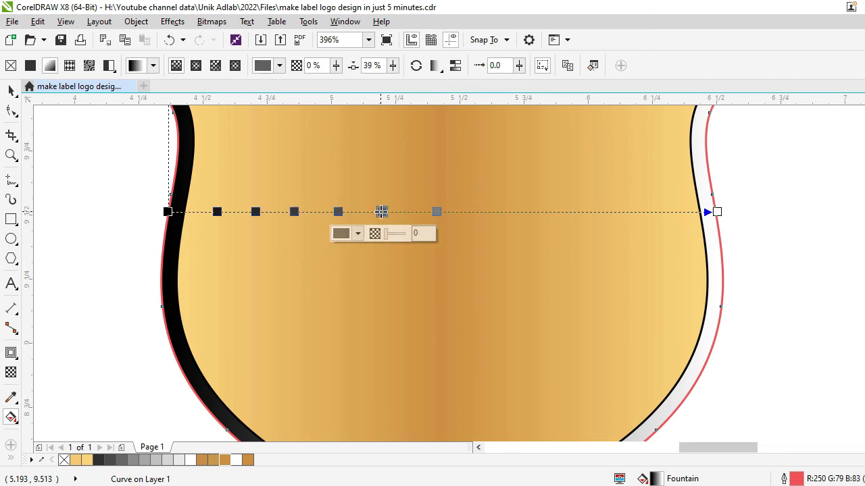
# - Add five more colour nodes to the second half of the outer shield's gradient, spaced from 59% to 91%
pyautogui.doubleClick(492, 212)
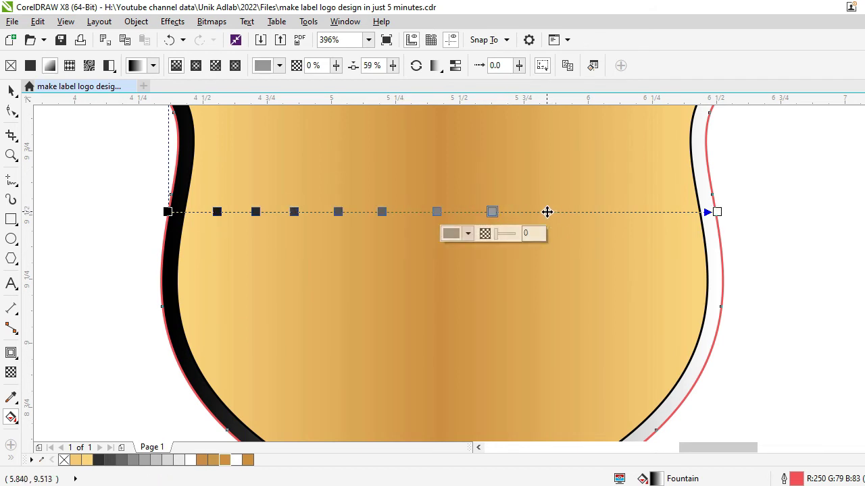
pyautogui.doubleClick(546, 212)
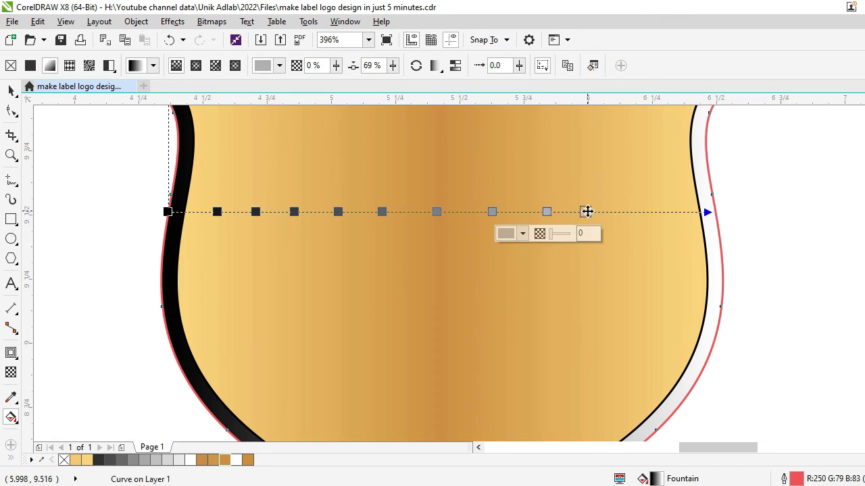
pyautogui.doubleClick(585, 212)
pyautogui.doubleClick(629, 211)
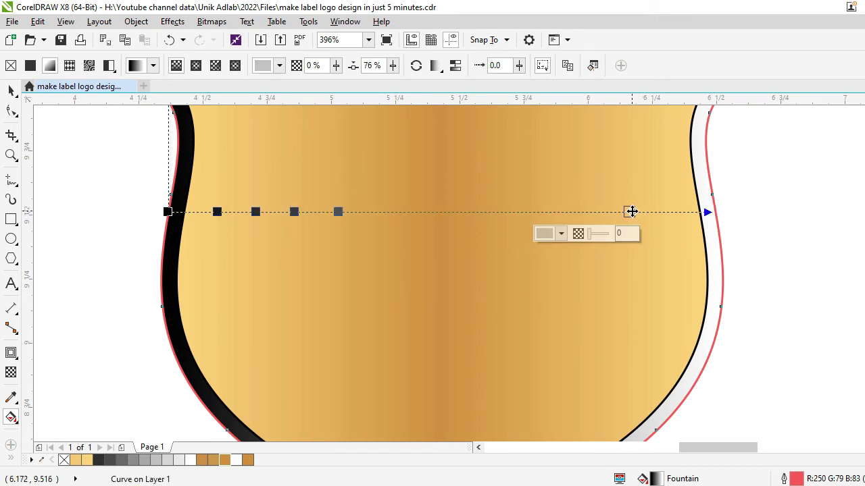
pyautogui.doubleClick(669, 212)
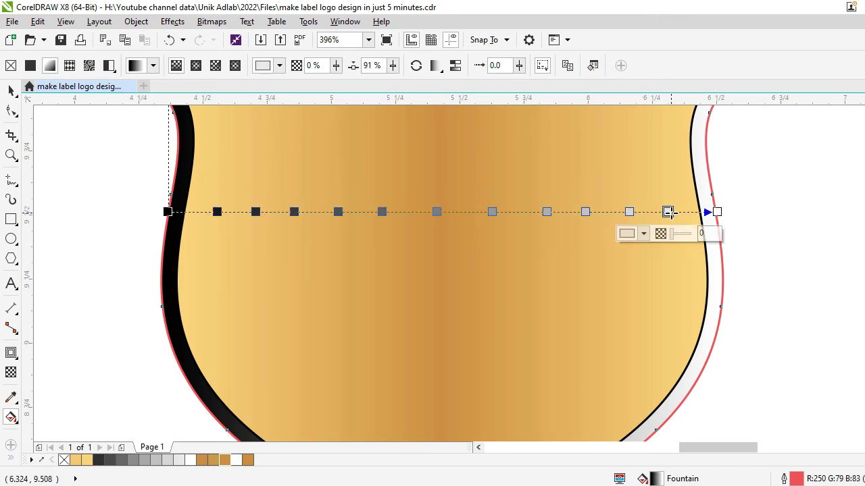
# - Colour the outer shield gradient's start node dark gold and its 9% node light gold
pyautogui.click(10, 155)
pyautogui.keyDown('shift'); pyautogui.click(406, 221); pyautogui.keyUp('shift')
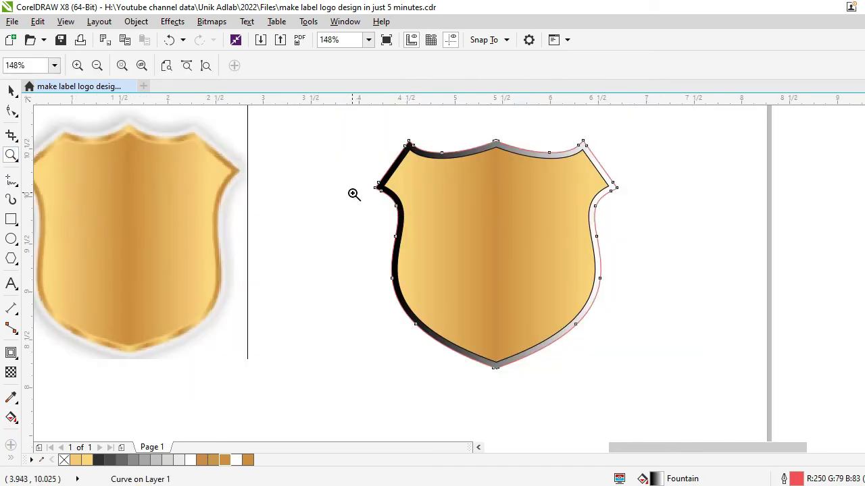
pyautogui.moveTo(353, 193); pyautogui.dragTo(645, 323)
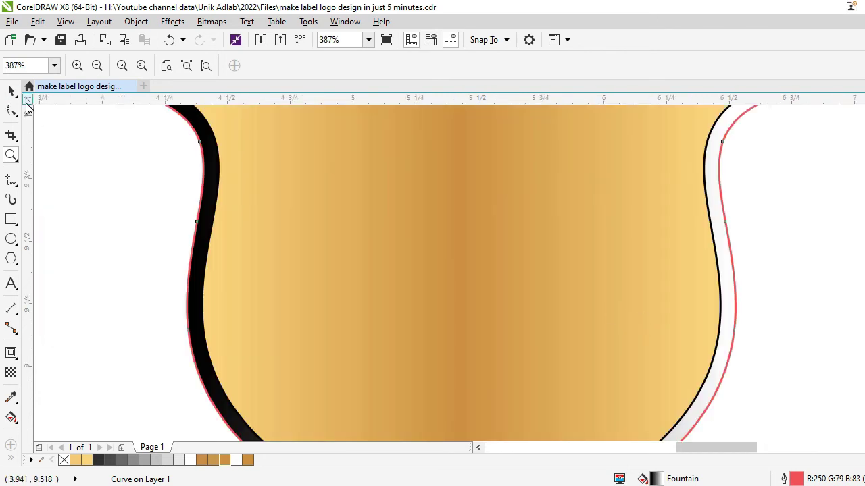
pyautogui.click(10, 89)
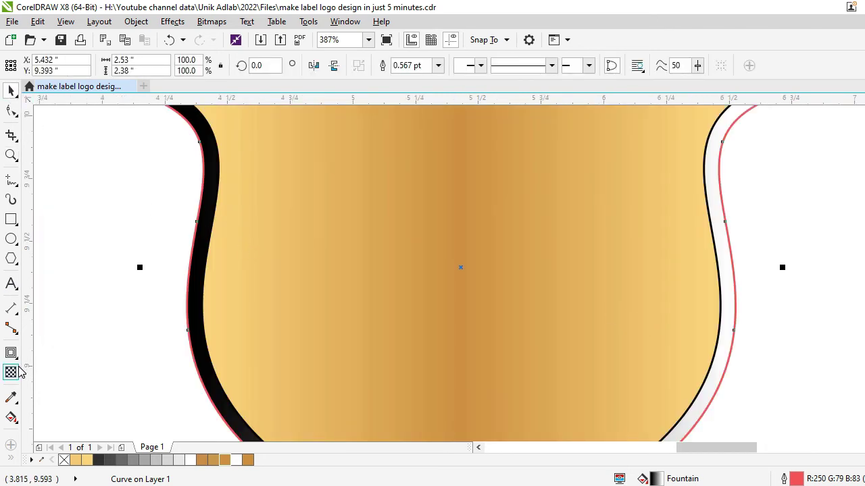
pyautogui.click(11, 417)
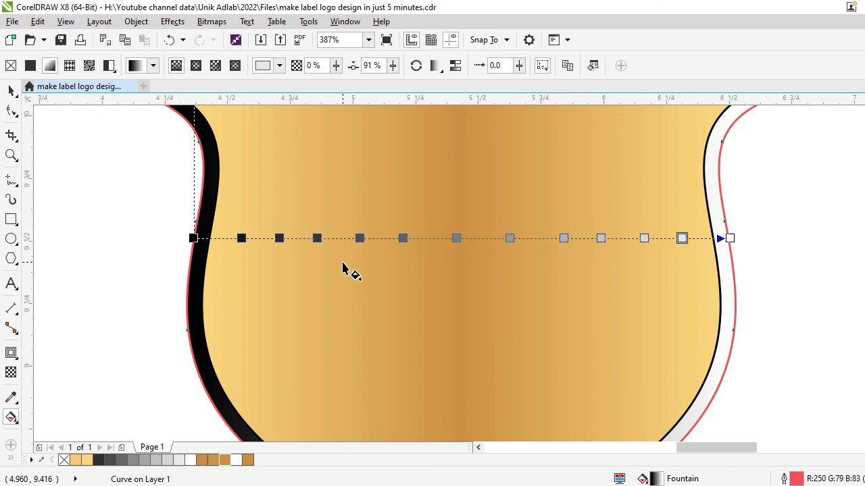
pyautogui.click(193, 238)
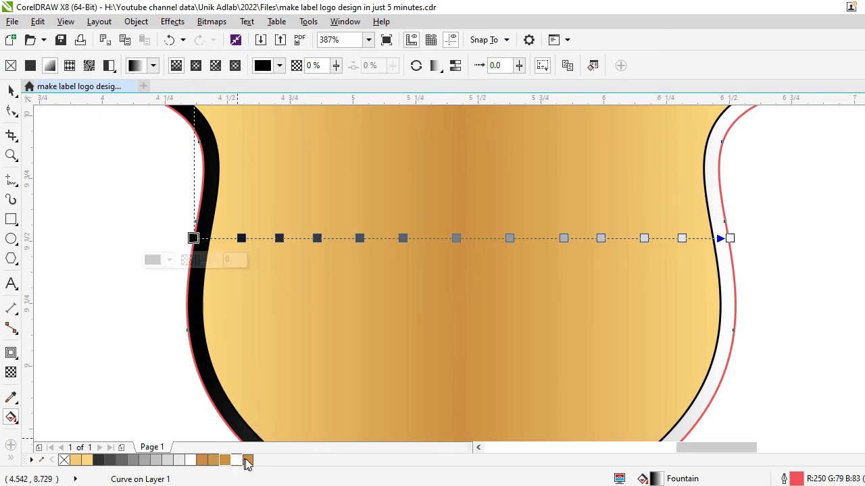
pyautogui.click(247, 460)
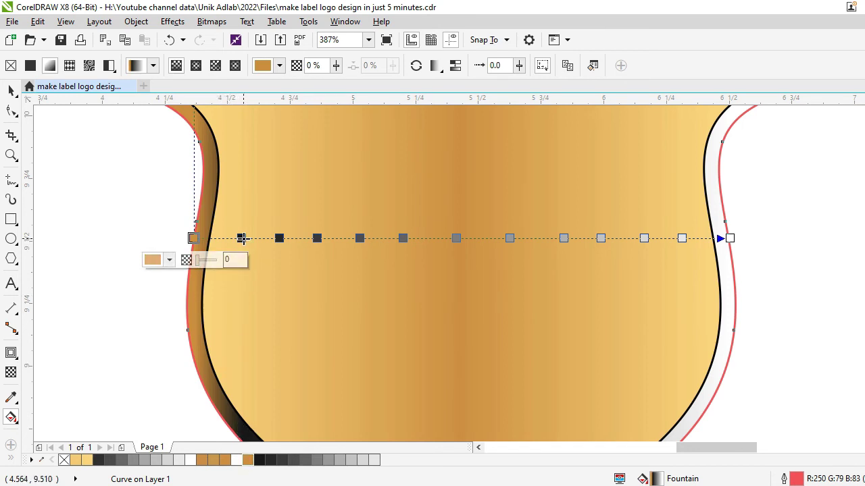
pyautogui.doubleClick(244, 238)
pyautogui.moveTo(91, 464); pyautogui.dragTo(241, 238)
# - Colour the outer shield gradient's 16% and 31% nodes dark gold and the 23% node between them light gold
pyautogui.click(280, 238)
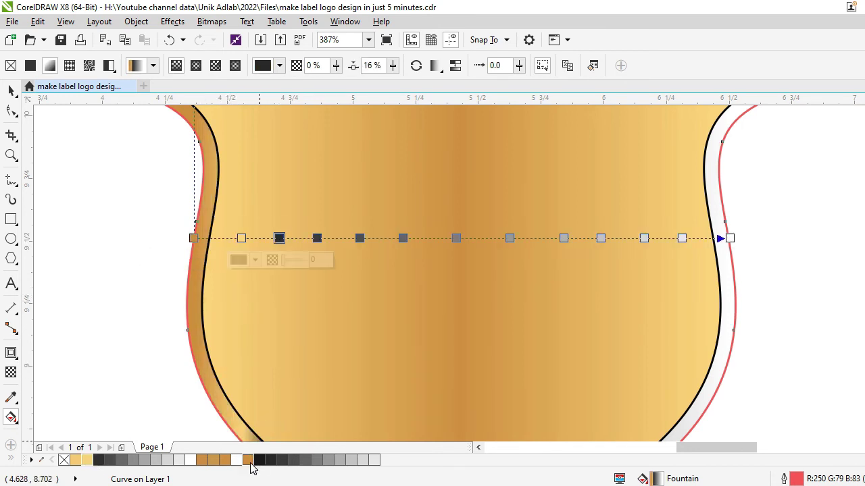
pyautogui.click(248, 459)
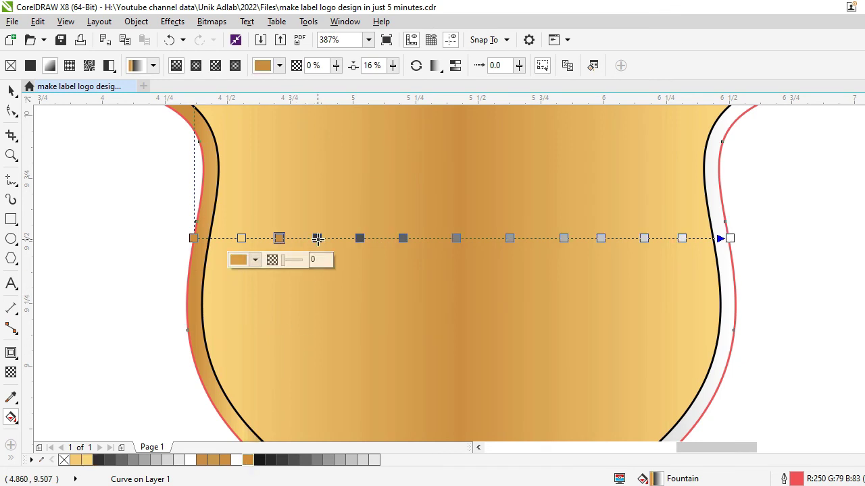
pyautogui.click(318, 238)
pyautogui.click(86, 460)
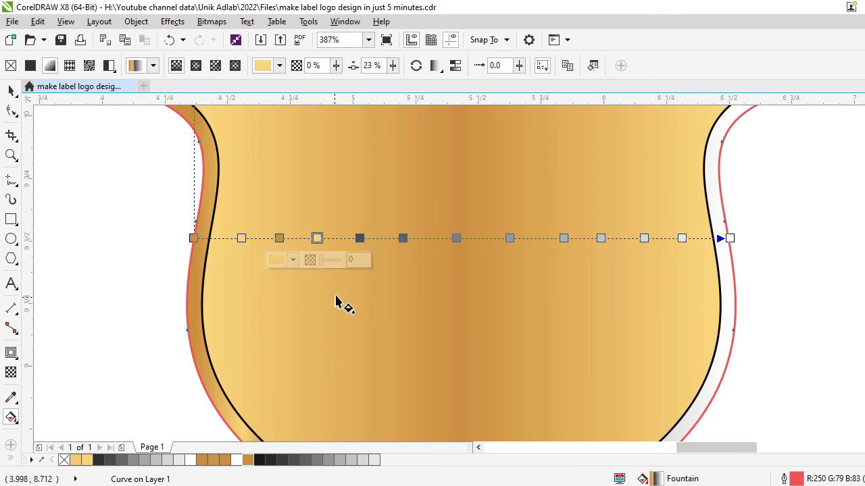
pyautogui.click(359, 237)
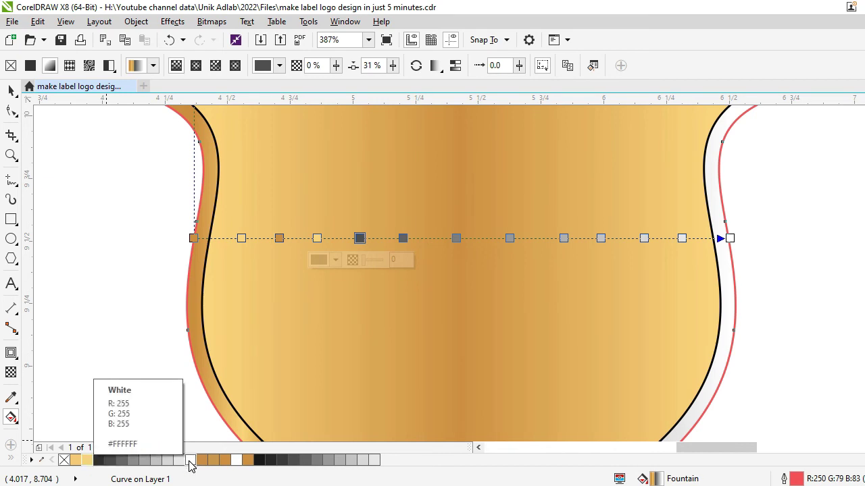
pyautogui.click(248, 460)
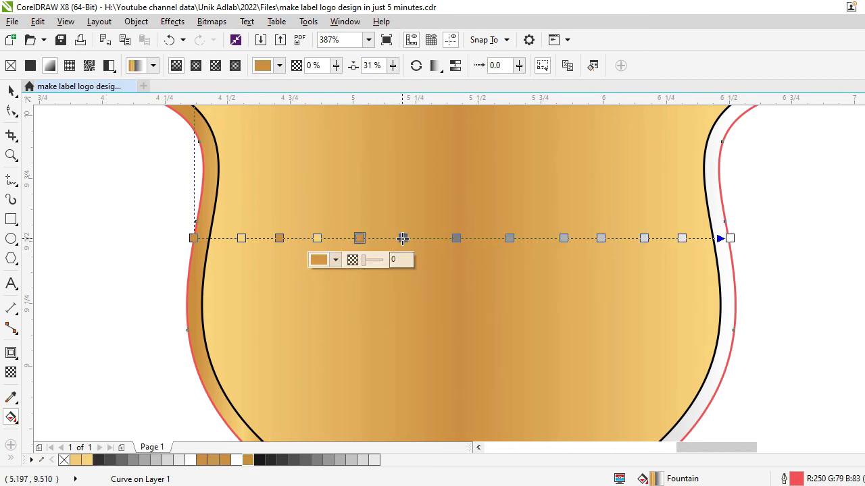
# - Colour the outer shield gradient's 39% and 59% nodes light gold and the 49% node between them dark gold
pyautogui.click(402, 238)
pyautogui.click(86, 460)
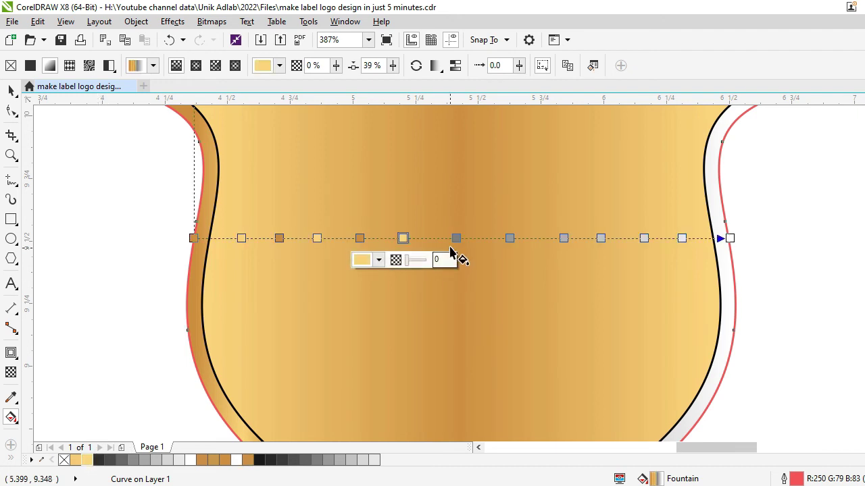
pyautogui.click(456, 238)
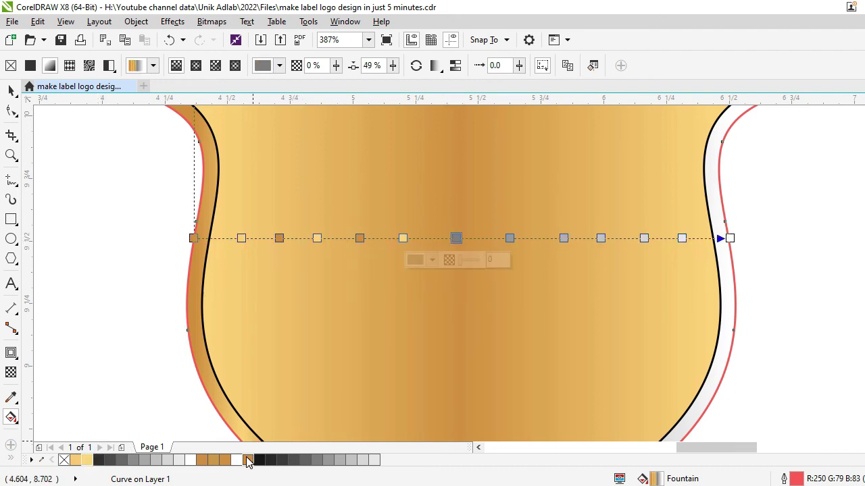
pyautogui.click(247, 459)
pyautogui.click(509, 238)
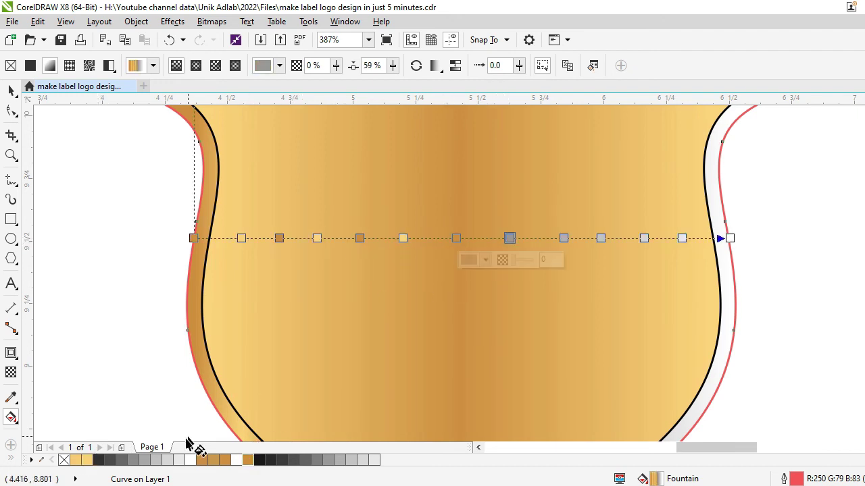
pyautogui.click(87, 460)
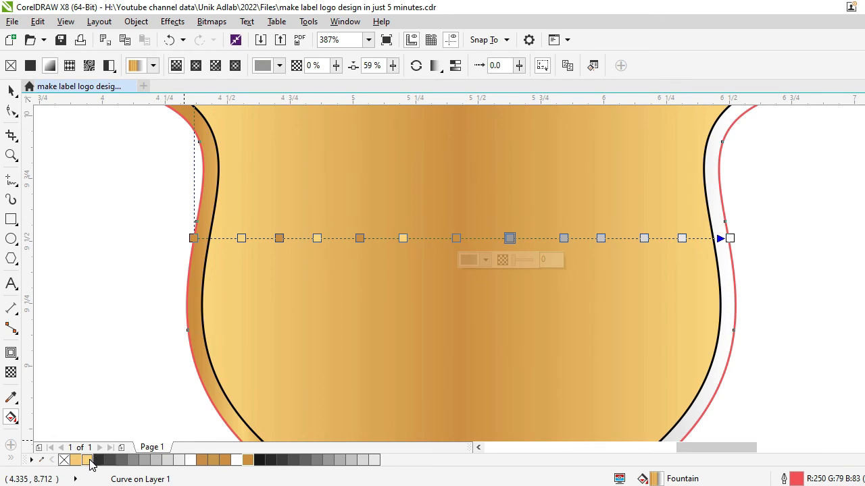
# - Colour the outer shield gradient's 69% node dark gold and its 76% node light gold
pyautogui.click(563, 238)
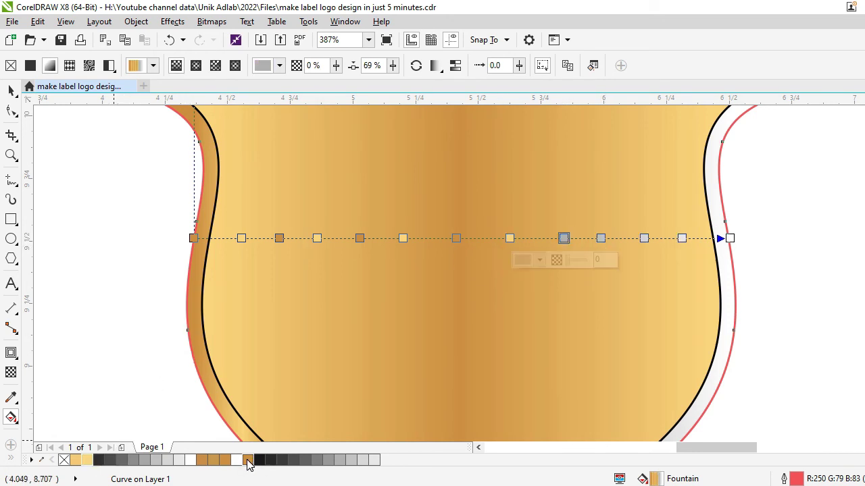
pyautogui.click(247, 460)
pyautogui.click(601, 238)
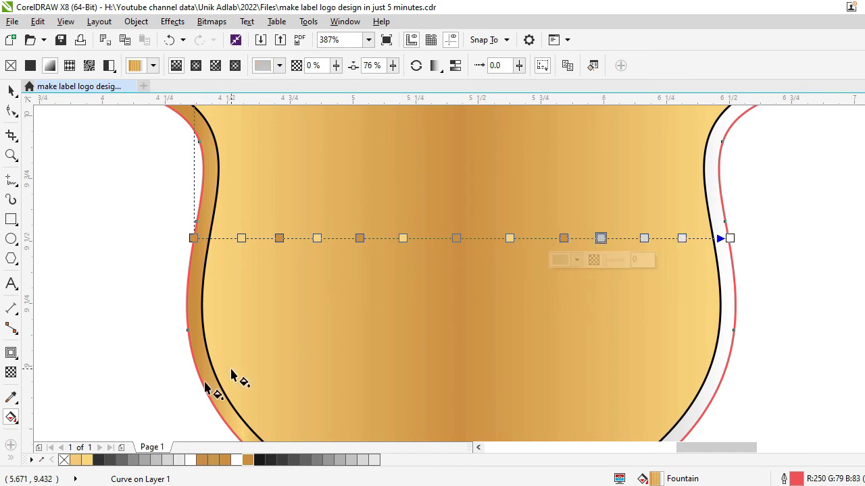
pyautogui.click(87, 460)
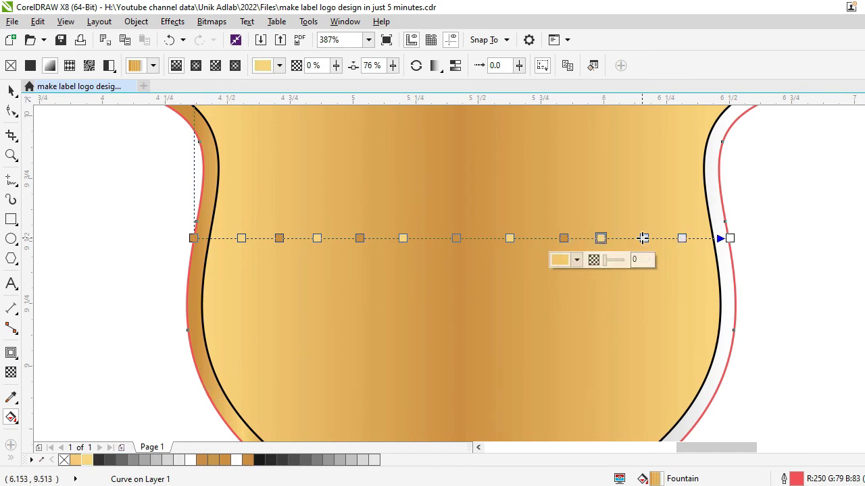
# - Colour the outer shield gradient's 84% and end nodes dark gold and the 91% node between them light gold
pyautogui.click(644, 238)
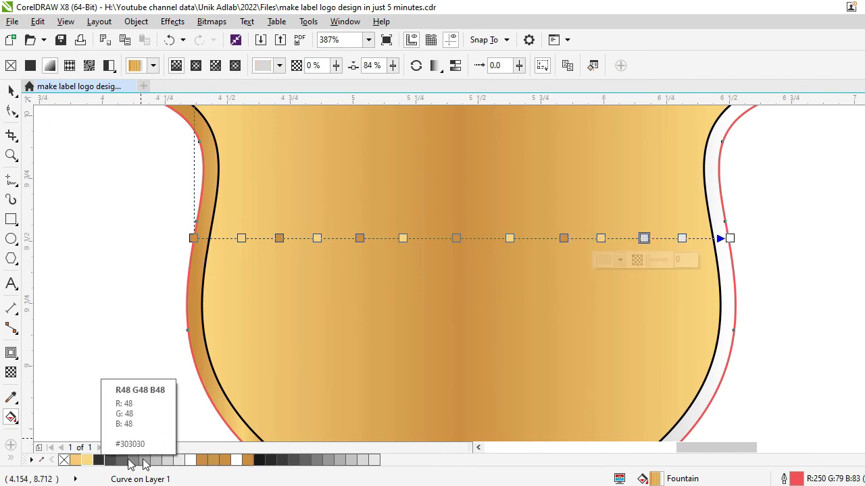
pyautogui.click(248, 460)
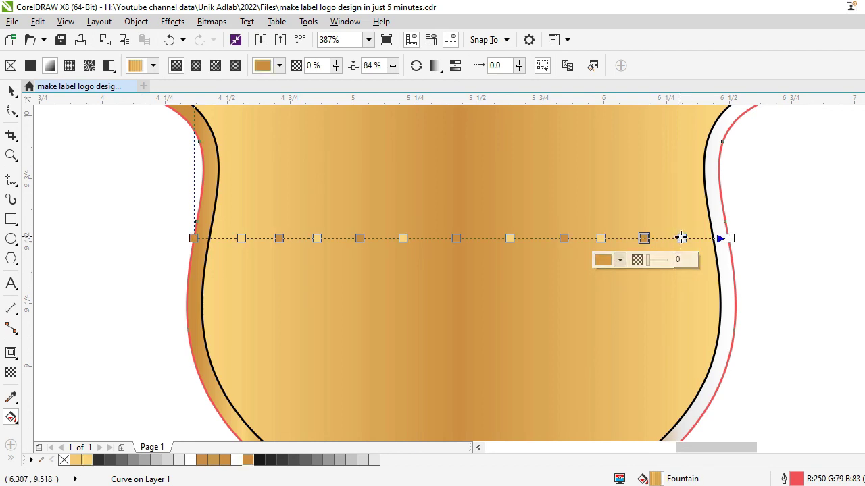
pyautogui.click(680, 238)
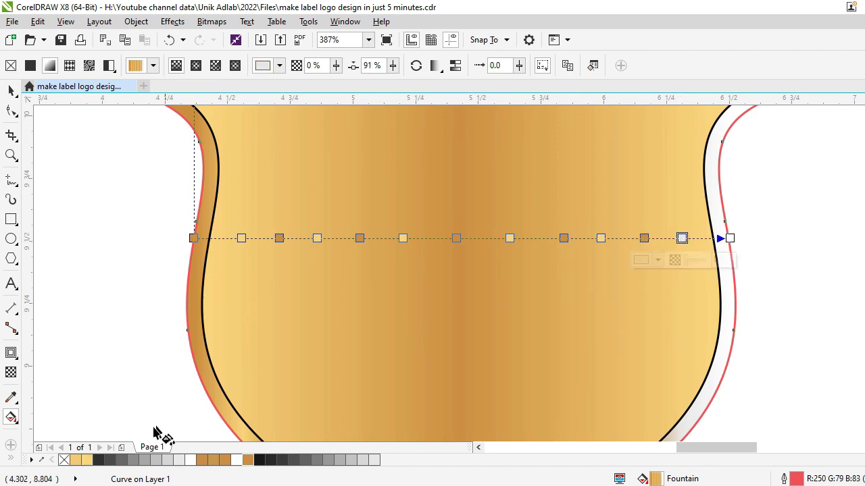
pyautogui.click(729, 239)
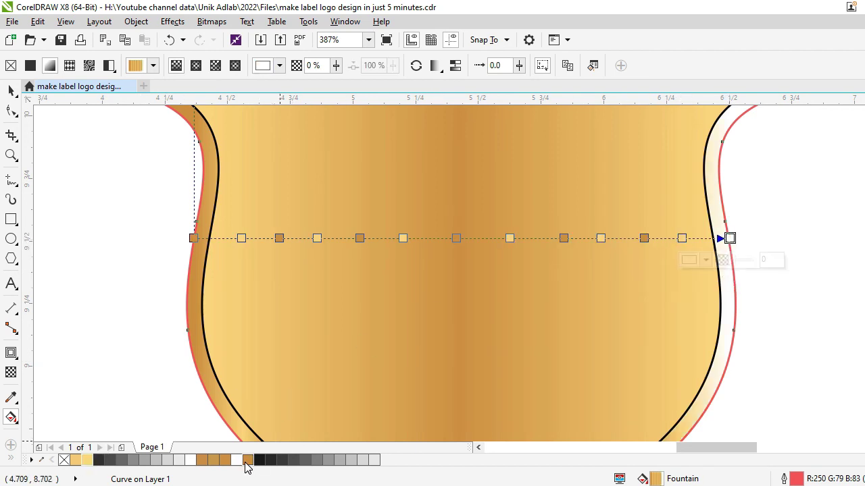
pyautogui.click(249, 461)
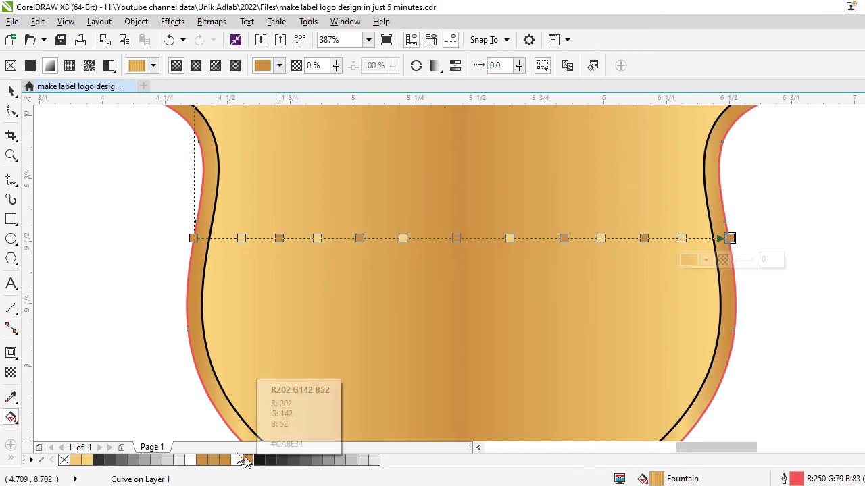
# - Move the reference shield image closer to the drawn gold shield for a side-by-side comparison
pyautogui.click(11, 155)
pyautogui.rightClick(440, 234)
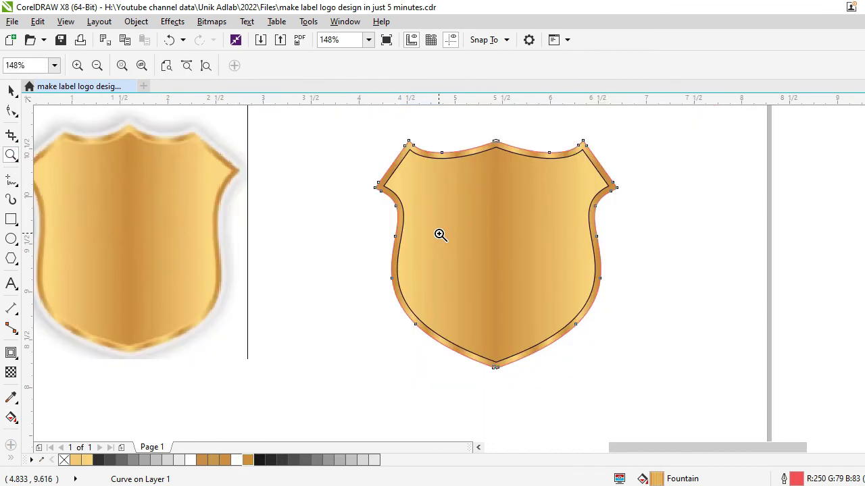
pyautogui.click(10, 90)
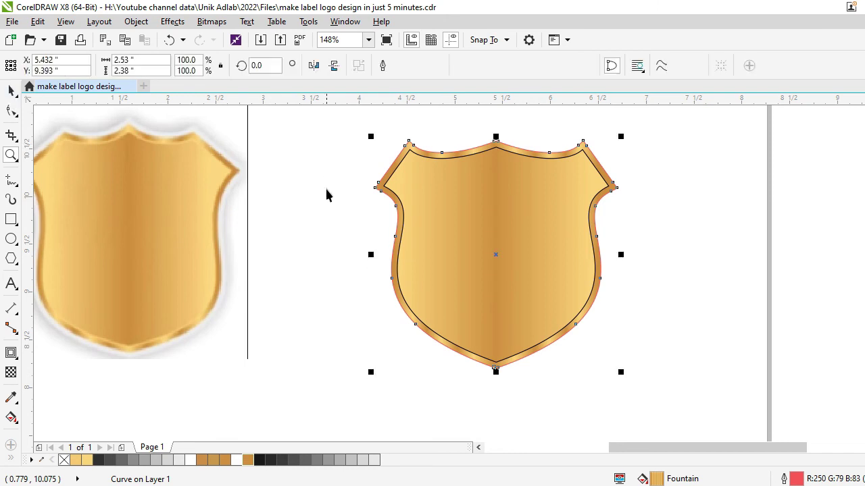
pyautogui.click(320, 187)
pyautogui.moveTo(144, 209); pyautogui.dragTo(255, 216)
pyautogui.click(362, 129)
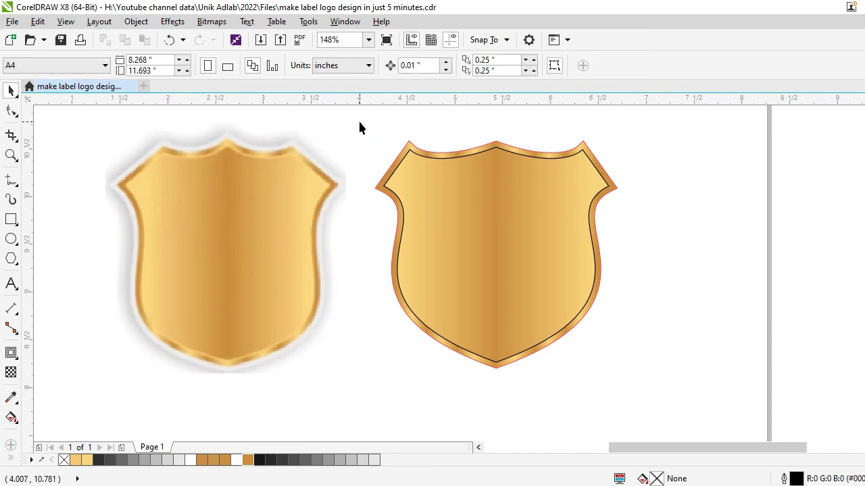
# - Remove the outlines from both the inner and outer shapes of the drawn shield by setting their width to None
pyautogui.moveTo(361, 124); pyautogui.dragTo(670, 380)
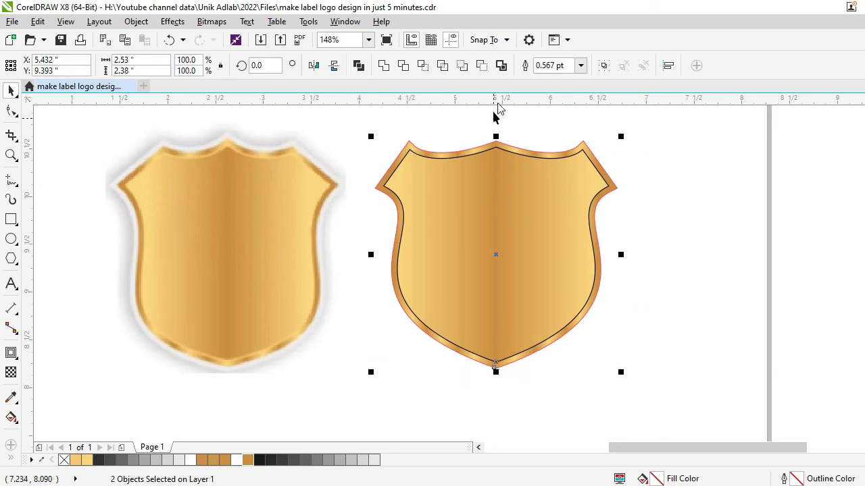
pyautogui.click(580, 66)
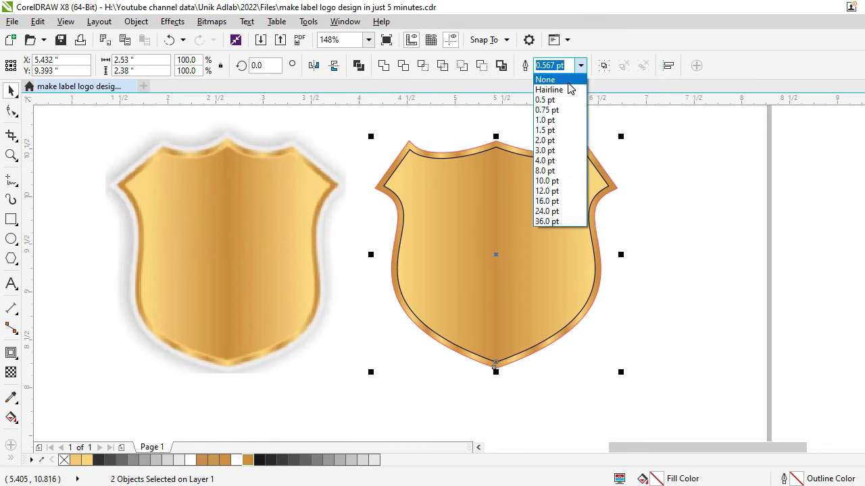
pyautogui.click(568, 83)
pyautogui.click(663, 219)
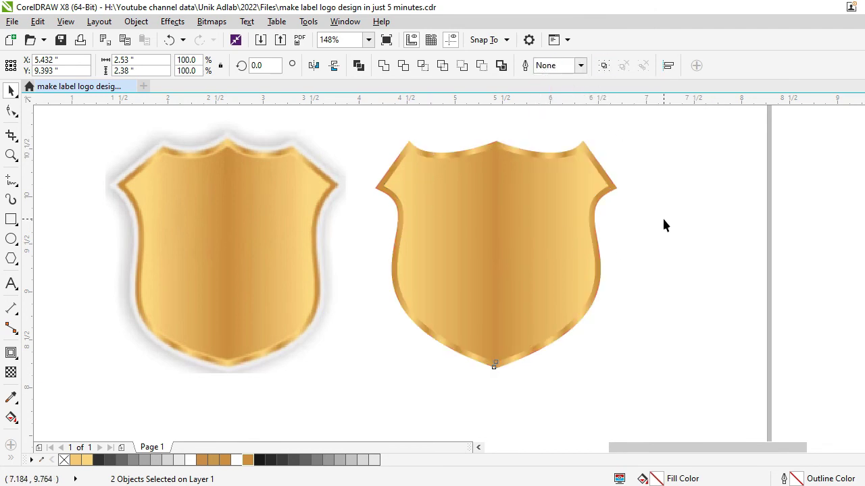
# - Move the whole drawn gold shield slightly closer to the reference image, centred at about X 5.27 in
pyautogui.moveTo(364, 134); pyautogui.dragTo(685, 394)
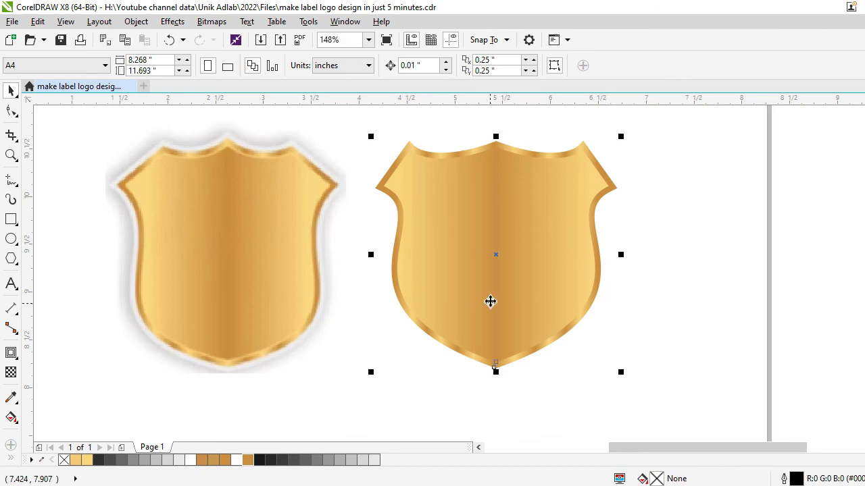
pyautogui.moveTo(502, 287); pyautogui.dragTo(490, 295)
pyautogui.click(11, 155)
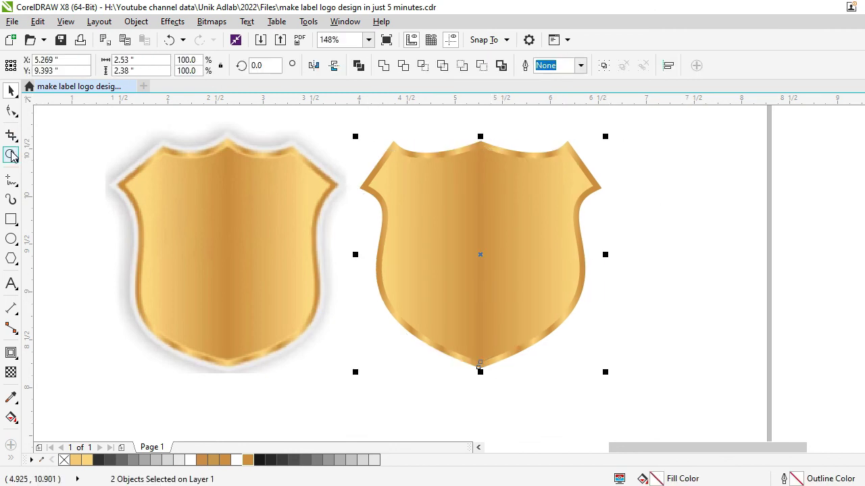
pyautogui.rightClick(433, 241)
pyautogui.moveTo(267, 180); pyautogui.dragTo(710, 401)
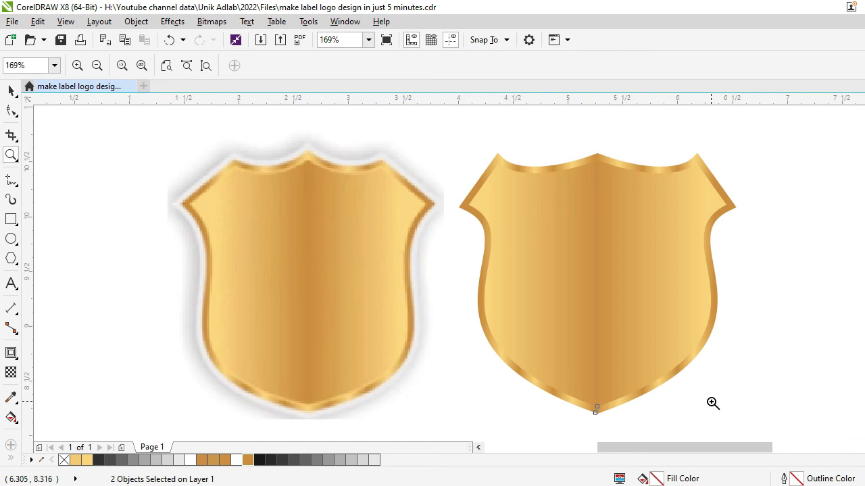
# - Duplicate the complete gold shield into the empty page area below the reference image
pyautogui.scroll(-1, 589, 304)
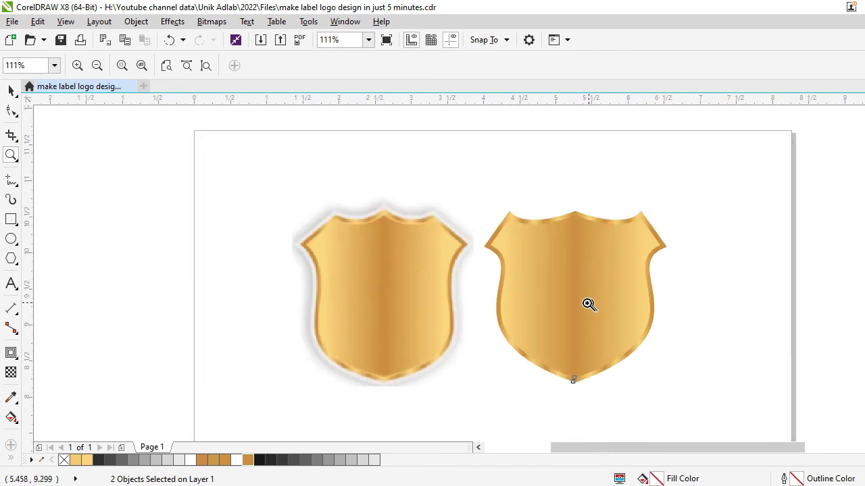
pyautogui.scroll(-1, 560, 228)
pyautogui.scroll(-5, 380, 249)
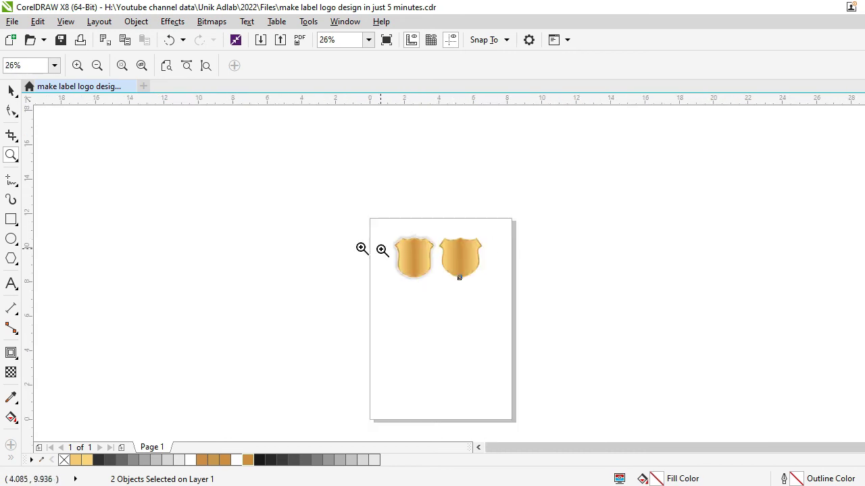
pyautogui.moveTo(344, 223); pyautogui.dragTo(561, 375)
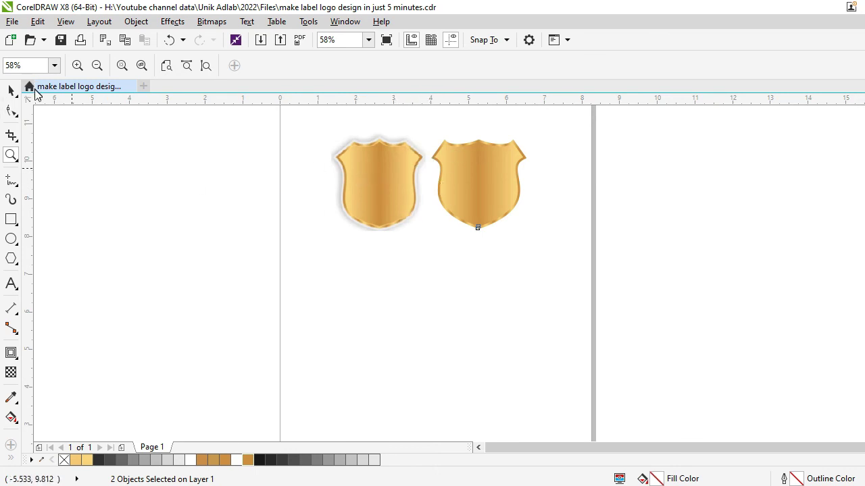
pyautogui.click(12, 90)
pyautogui.moveTo(424, 122); pyautogui.dragTo(568, 270)
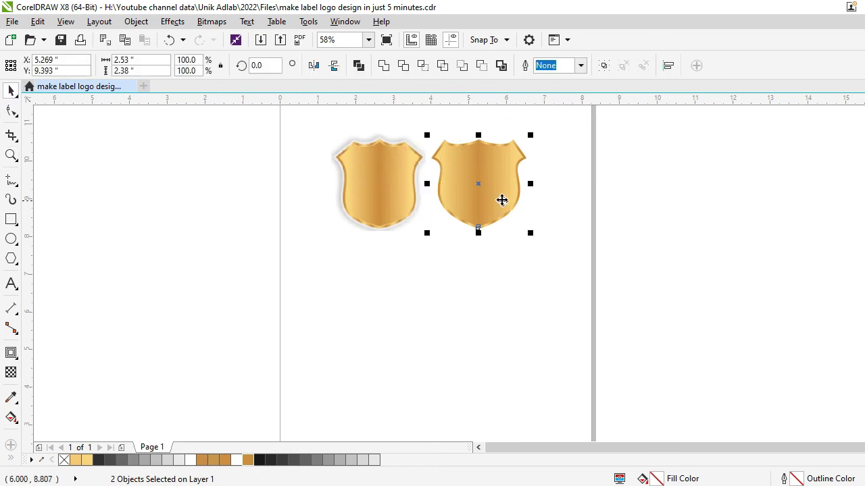
pyautogui.moveTo(502, 200); pyautogui.dragTo(380, 316)
pyautogui.click(453, 304)
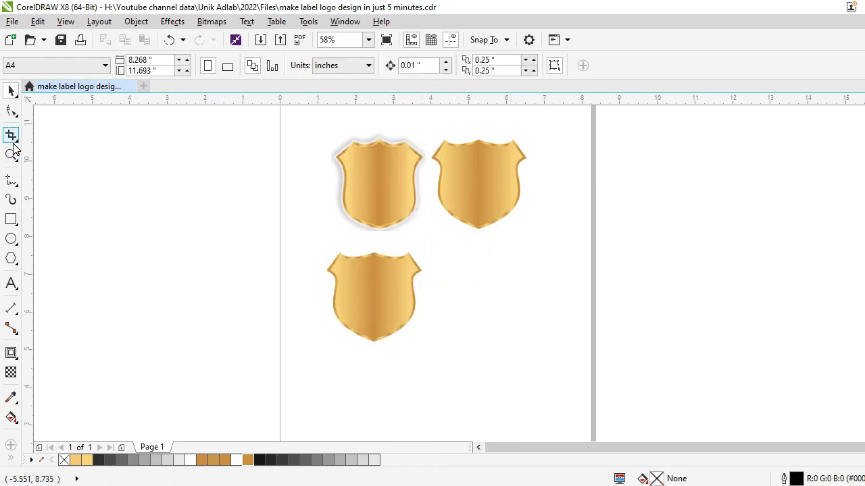
# - Colour the centre node of the lower shield copy's inner gradient dark red from the colour chart beside the page
pyautogui.click(11, 155)
pyautogui.moveTo(254, 229); pyautogui.dragTo(521, 368)
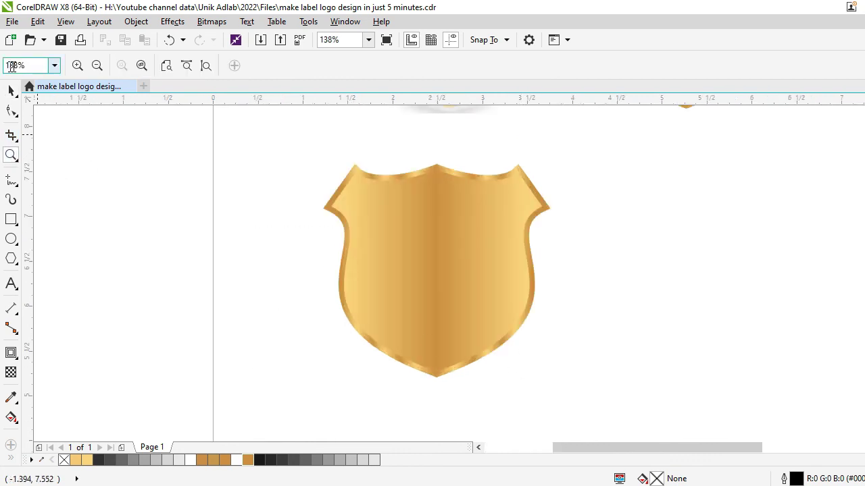
pyautogui.click(10, 93)
pyautogui.click(438, 253)
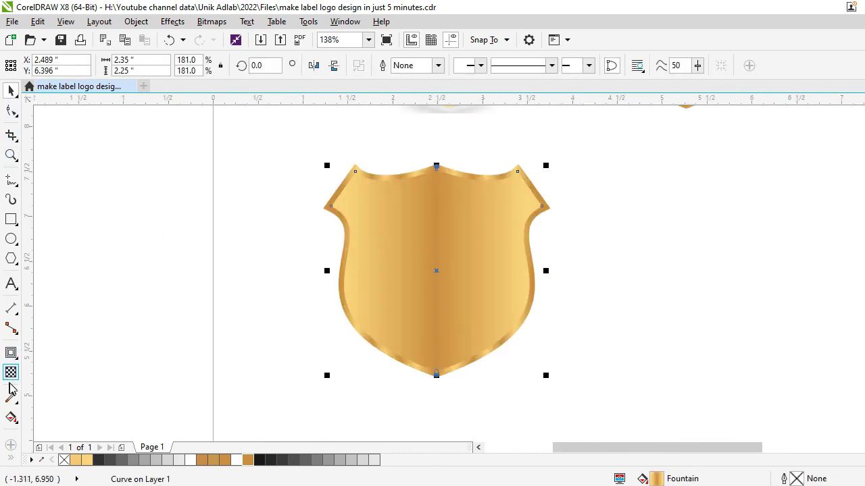
pyautogui.click(11, 417)
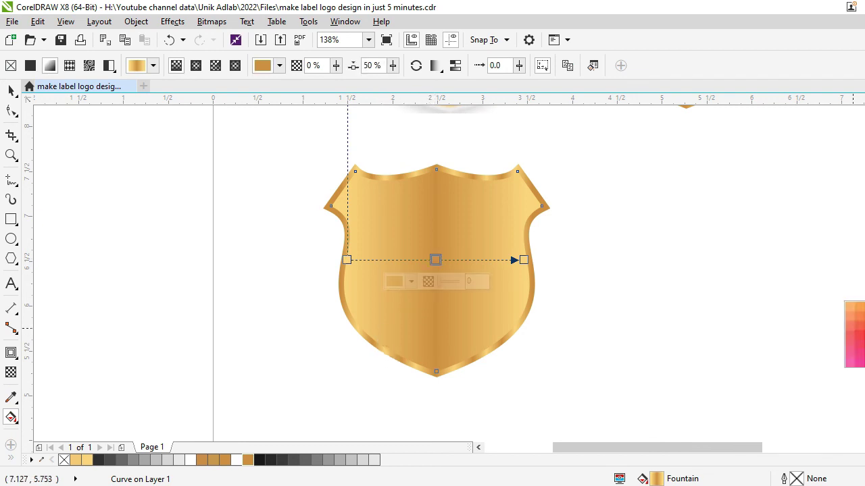
pyautogui.click(855, 334)
# - Colour both end nodes of the lower shield copy's inner gradient light salmon red
pyautogui.click(346, 259)
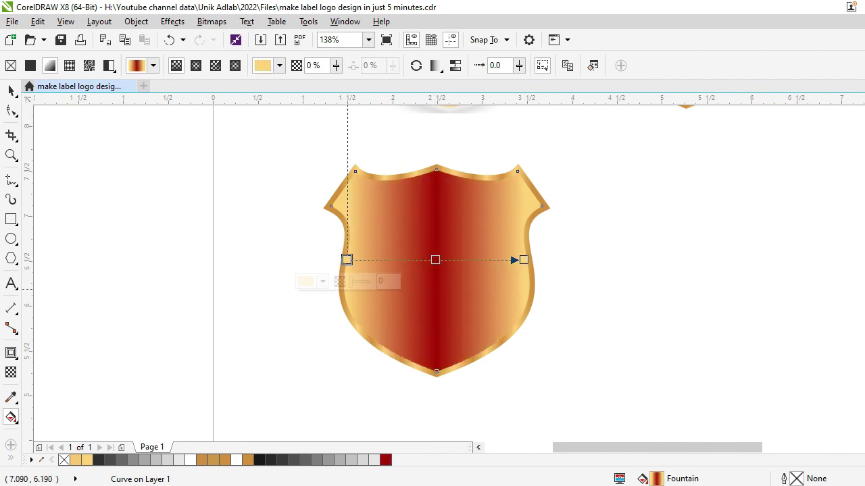
pyautogui.click(854, 321)
pyautogui.click(524, 260)
pyautogui.click(396, 459)
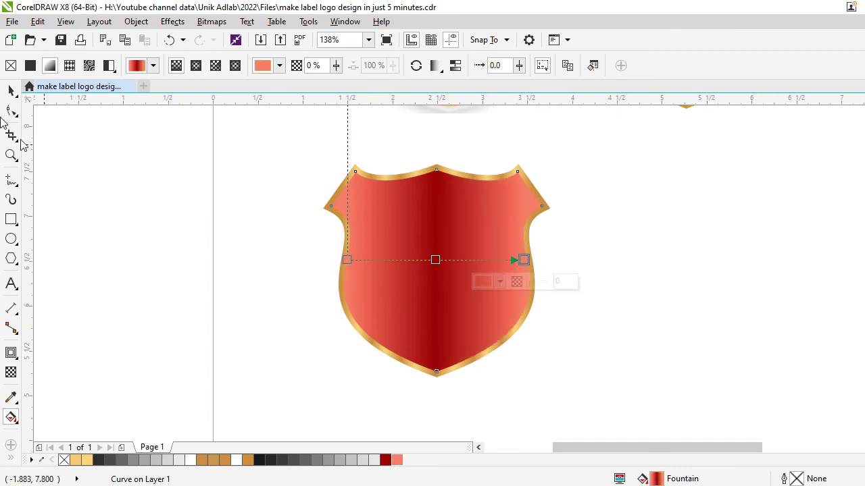
pyautogui.click(11, 90)
pyautogui.click(672, 260)
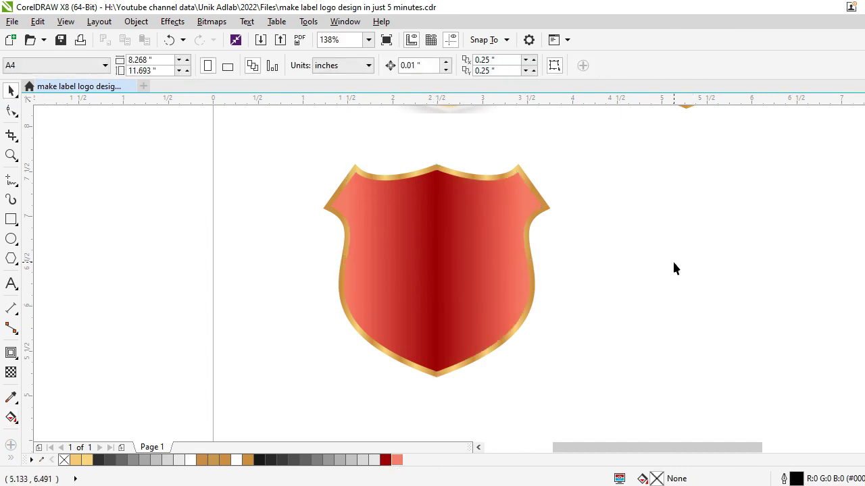
# - Duplicate the red shield with its gold border to the right, level with the original
pyautogui.click(389, 196)
pyautogui.moveTo(412, 262); pyautogui.dragTo(707, 263)
pyautogui.press('Escape')
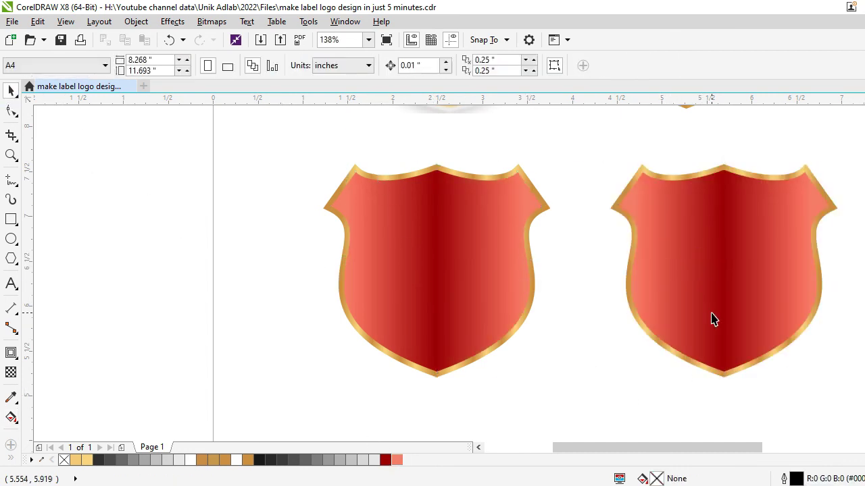
# - Recolour the right-hand red shield's inner gradient with a black centre node and bright red end nodes
pyautogui.click(712, 319)
pyautogui.click(11, 417)
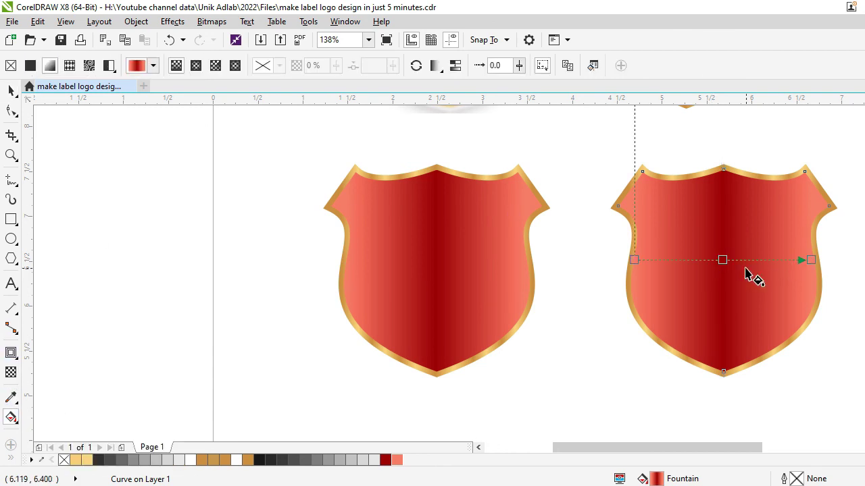
pyautogui.click(722, 260)
pyautogui.click(634, 260)
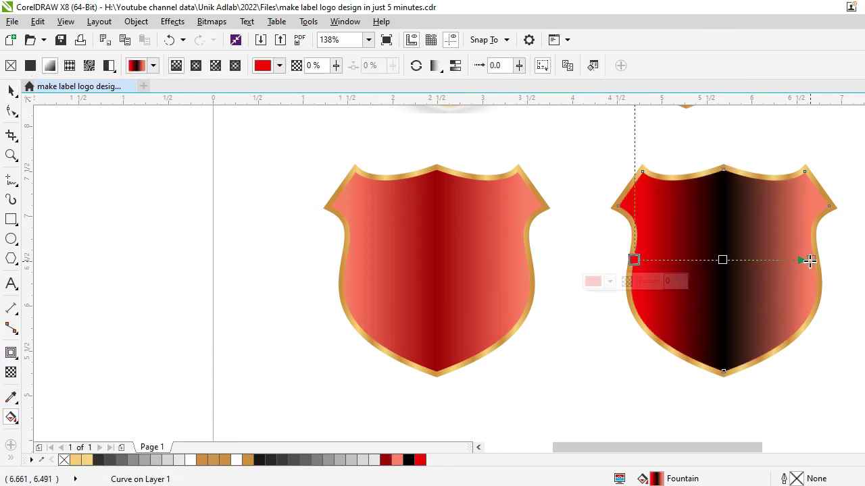
pyautogui.click(810, 261)
pyautogui.click(420, 460)
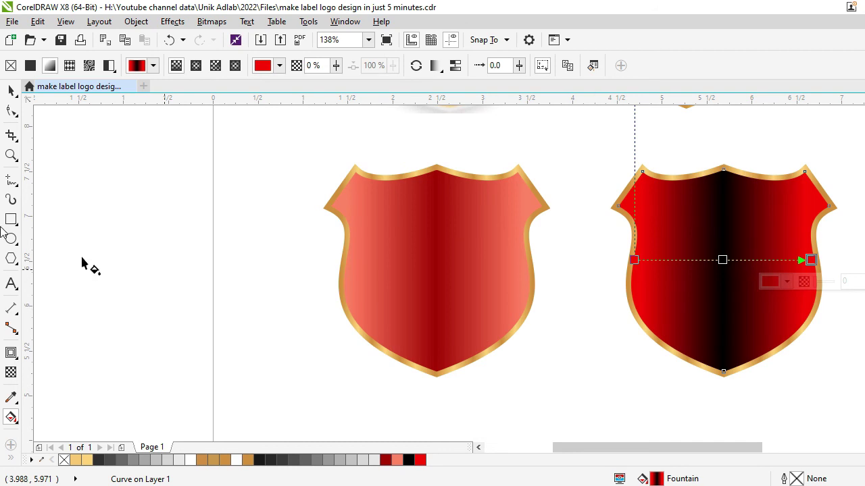
pyautogui.click(10, 155)
pyautogui.rightClick(575, 274)
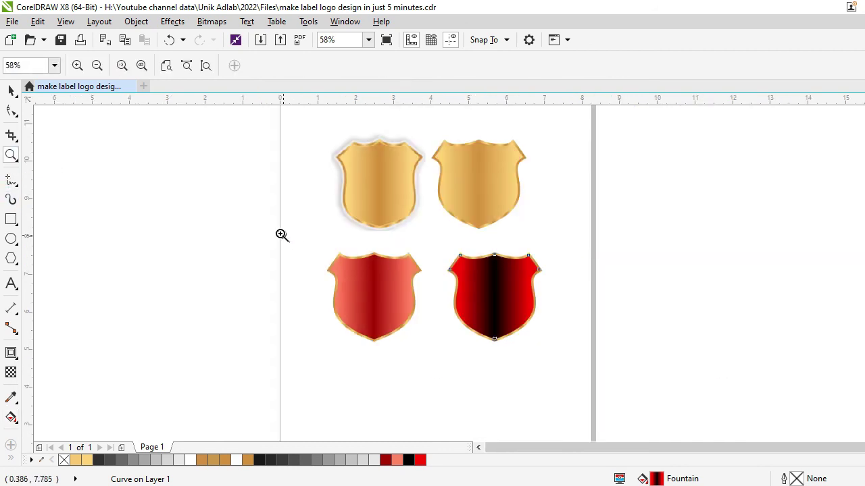
pyautogui.moveTo(281, 235); pyautogui.dragTo(645, 367)
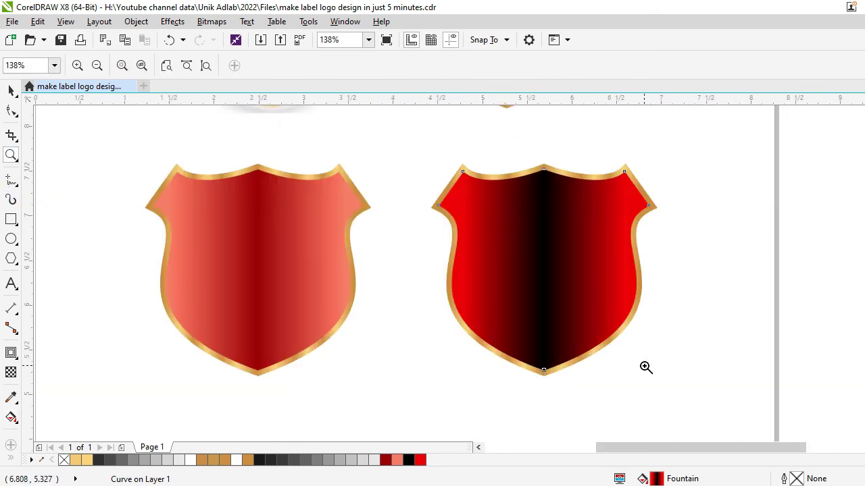